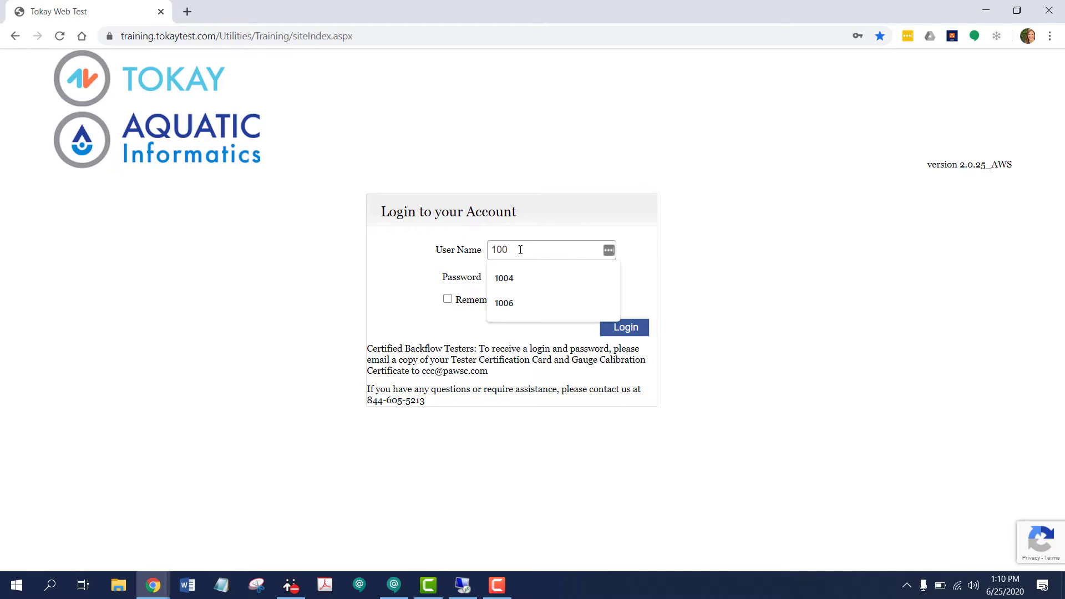
Log in with the tester's saved user name, re-entering the account password
key(Down)
key(Return)
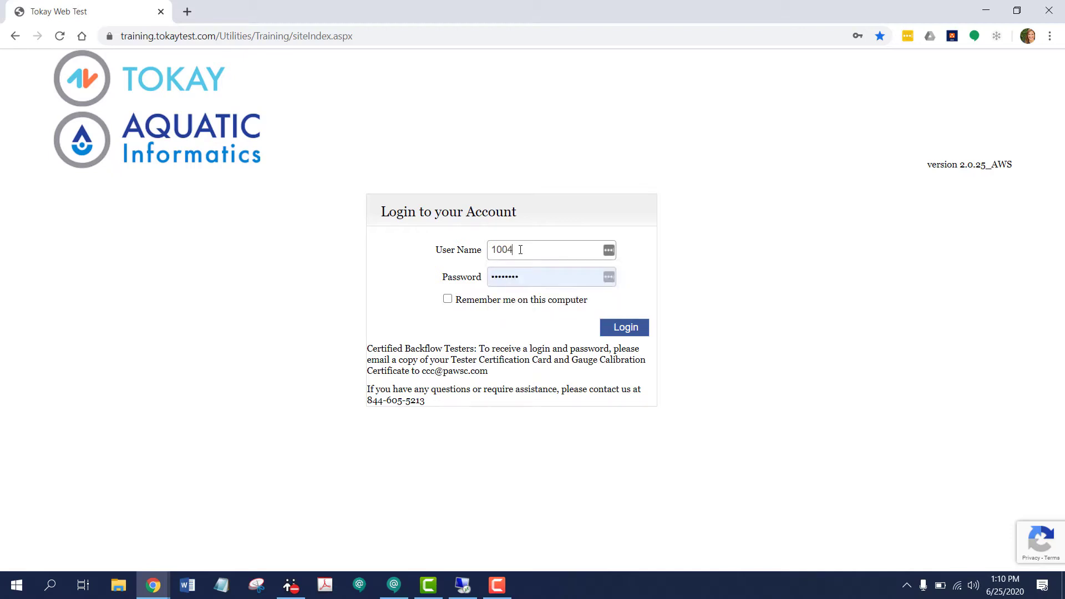
click(533, 280)
key(BackSpace)
key(BackSpace)
key(BackSpace)
key(BackSpace)
key(BackSpace)
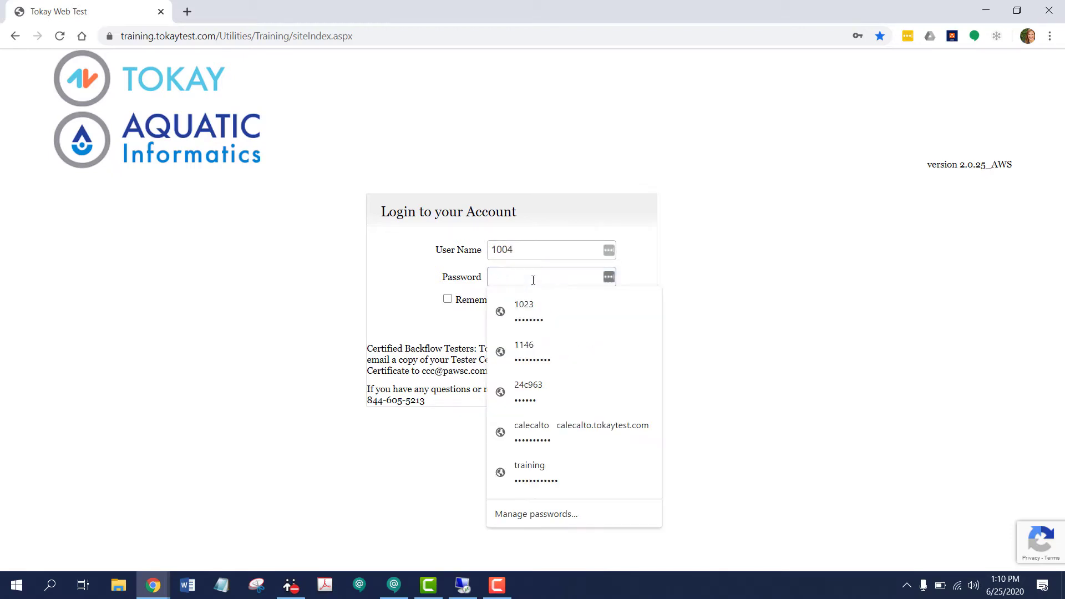
text(*)
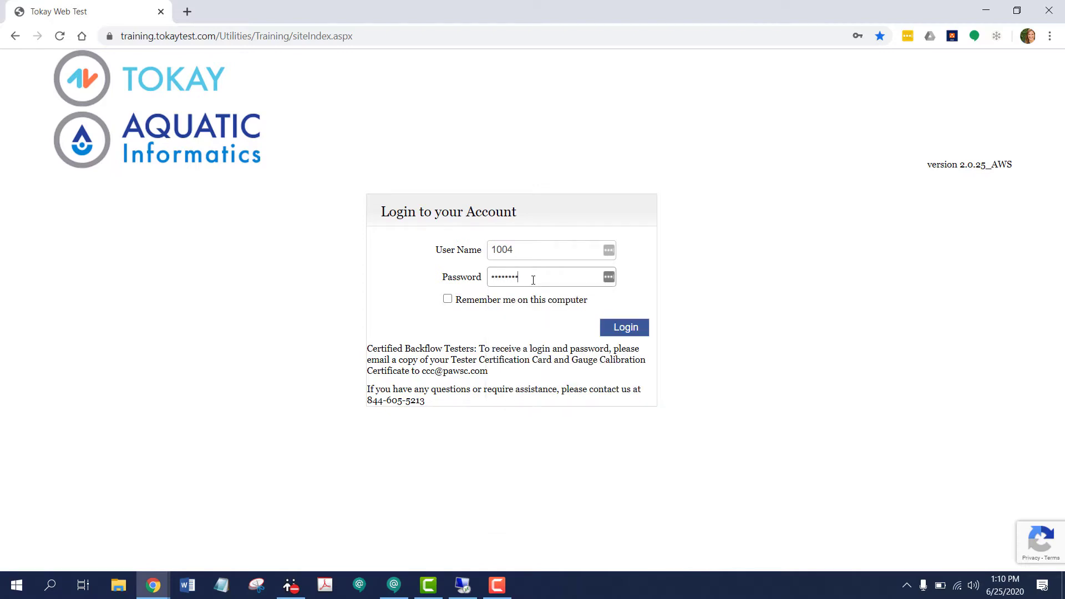
click(632, 330)
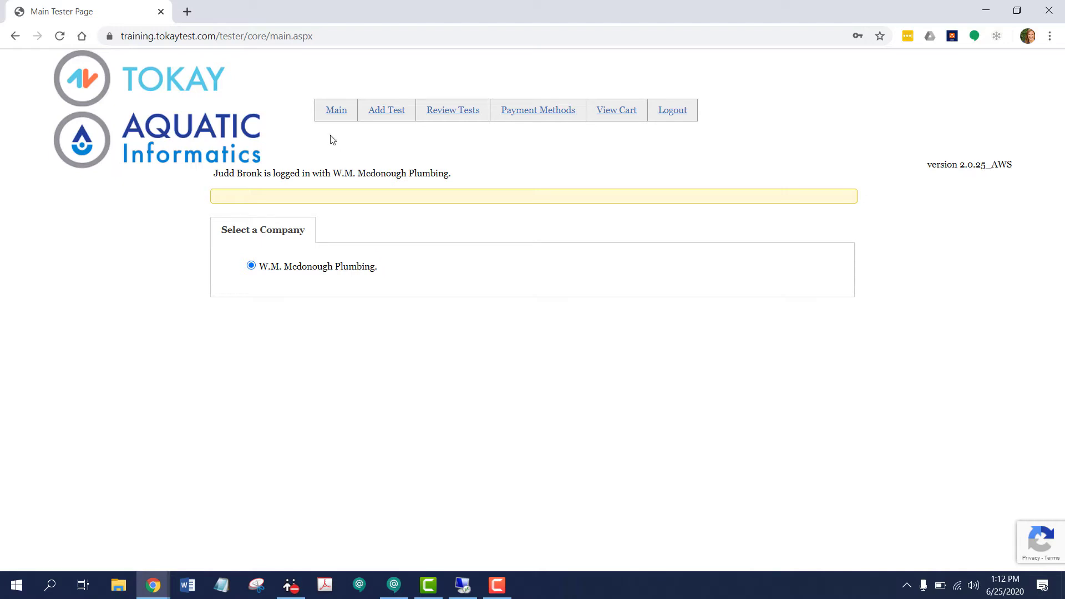
Start adding a test and locate the device with Hazard # 95606
click(387, 111)
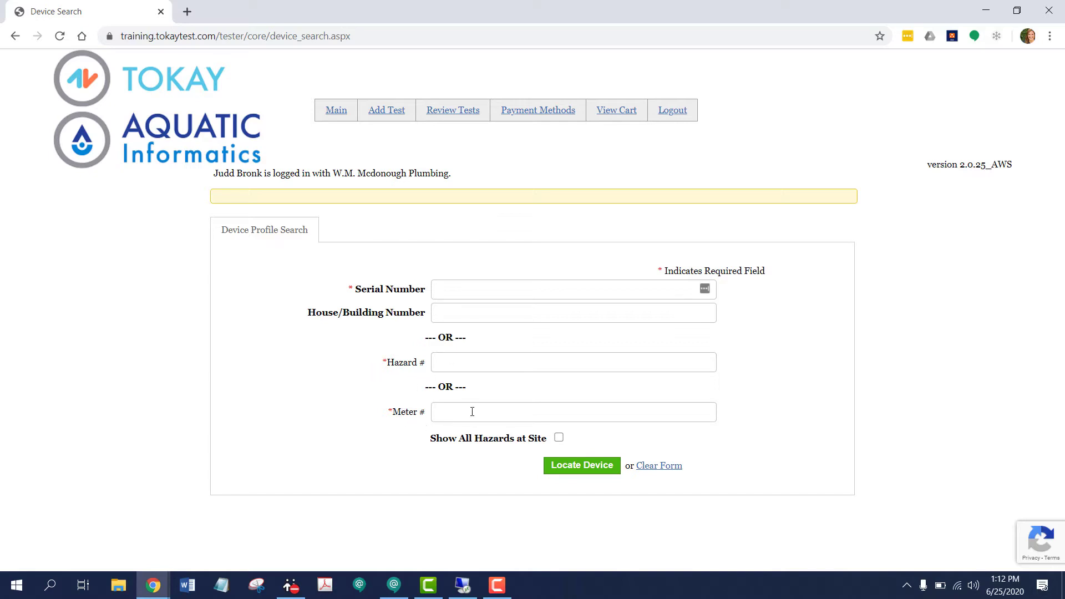
click(475, 364)
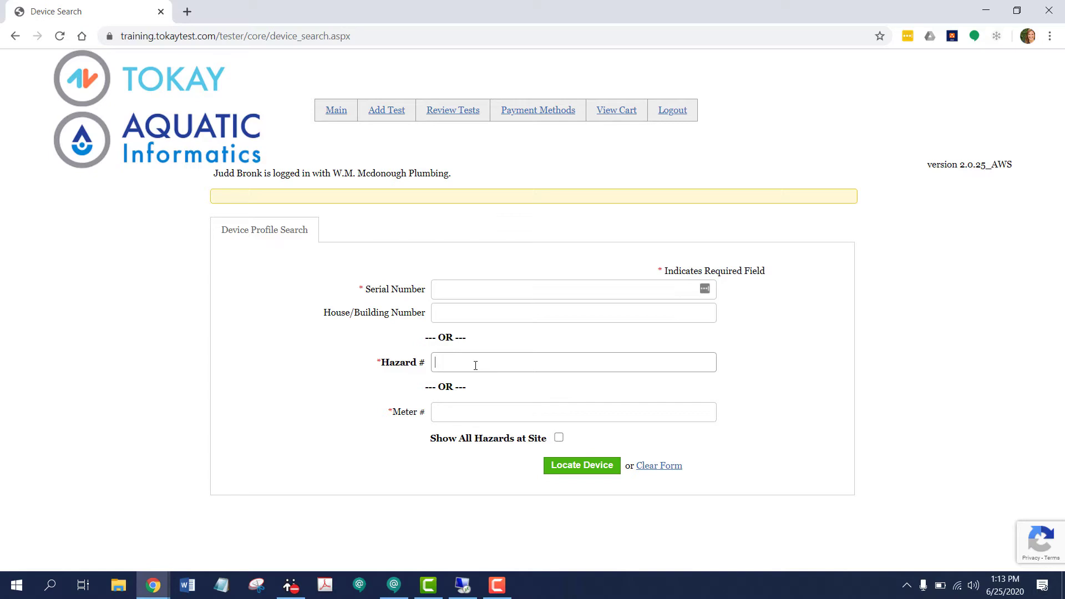
text(95606)
click(587, 469)
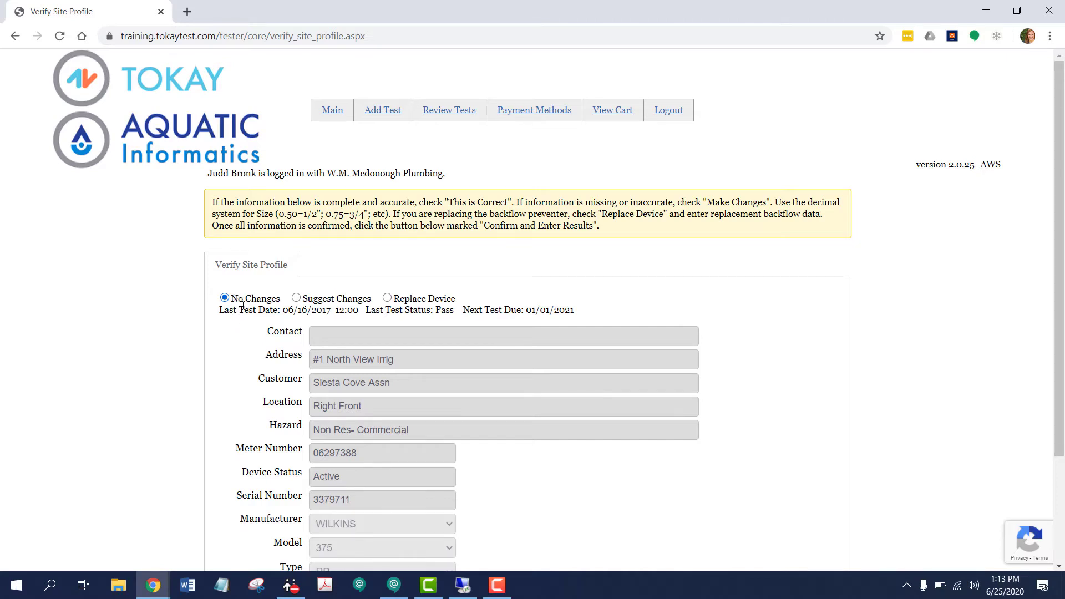
Examine the site profile and preview which fields the Suggest Changes and Replace Device options make editable
scroll(270, 310, down, 1)
scroll(271, 309, down, 1)
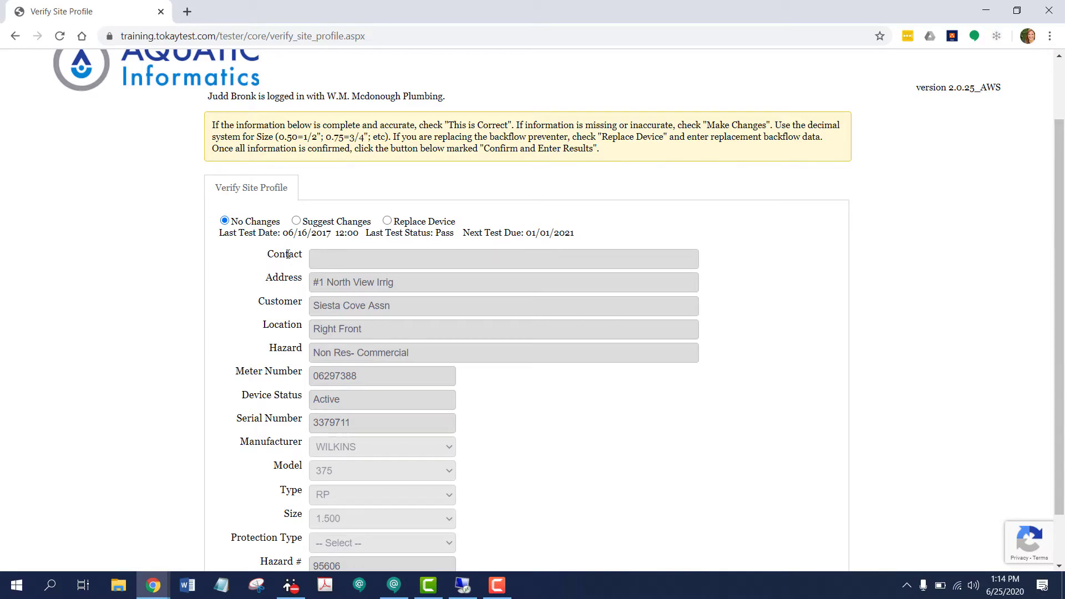
scroll(287, 254, down, 1)
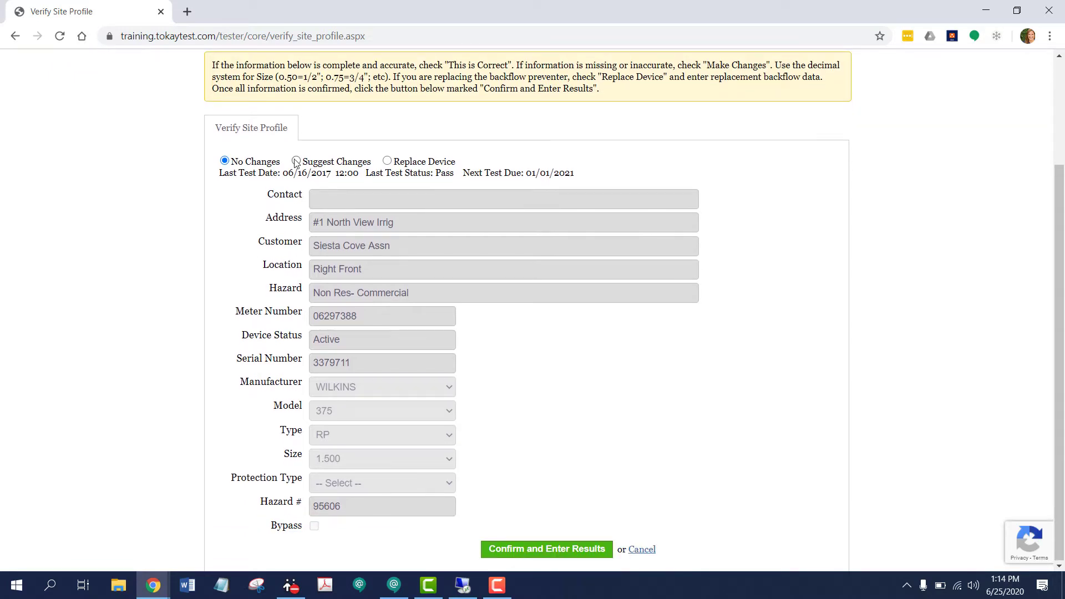
click(296, 161)
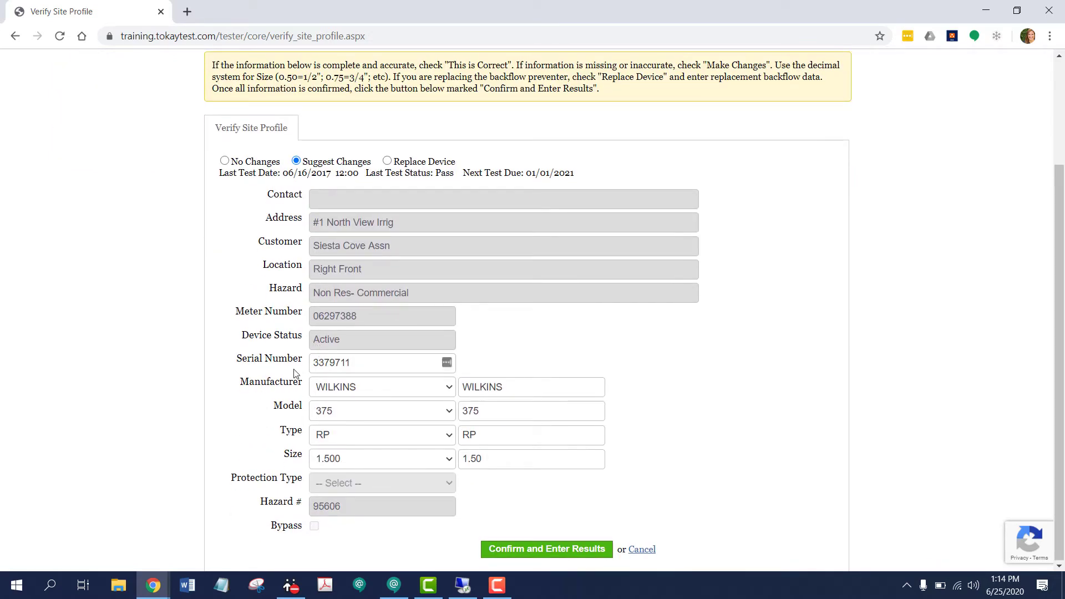
click(384, 365)
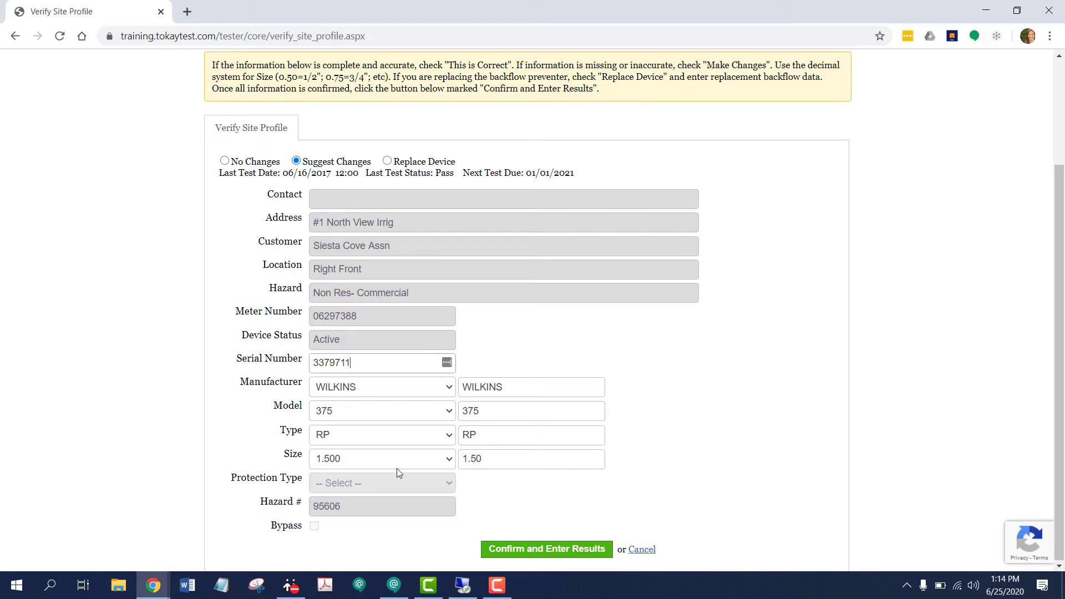
click(387, 161)
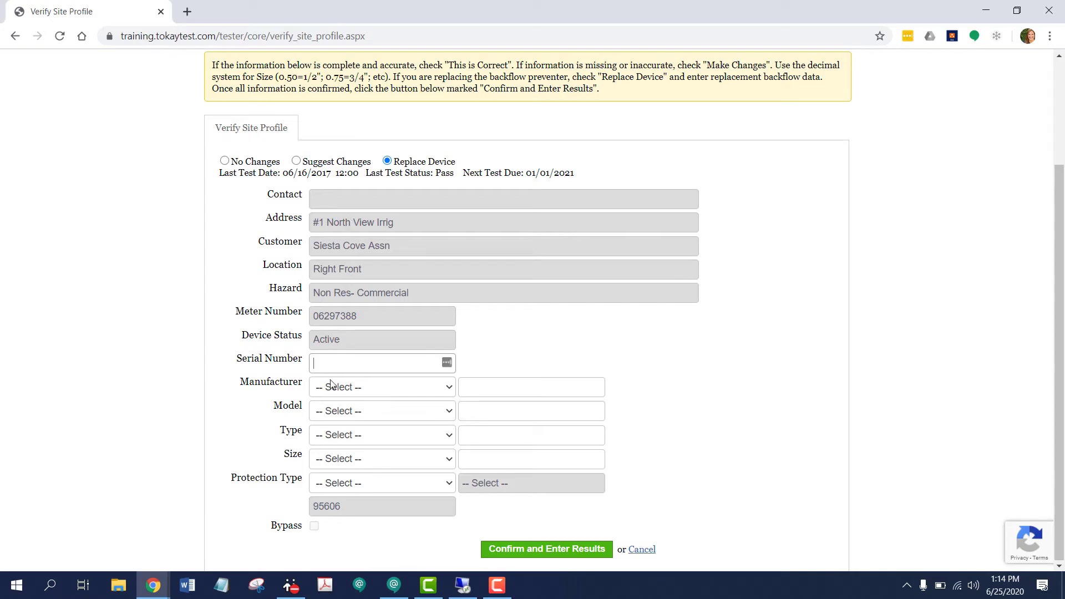
Set the site profile to No Changes and confirm it to proceed to entering results
click(224, 161)
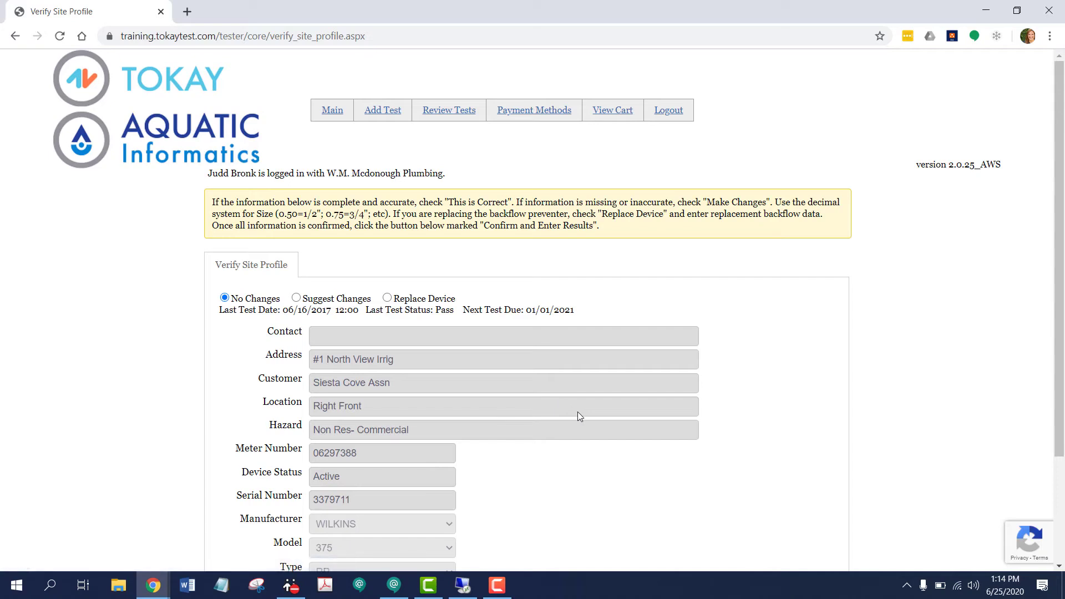
scroll(578, 412, down, 3)
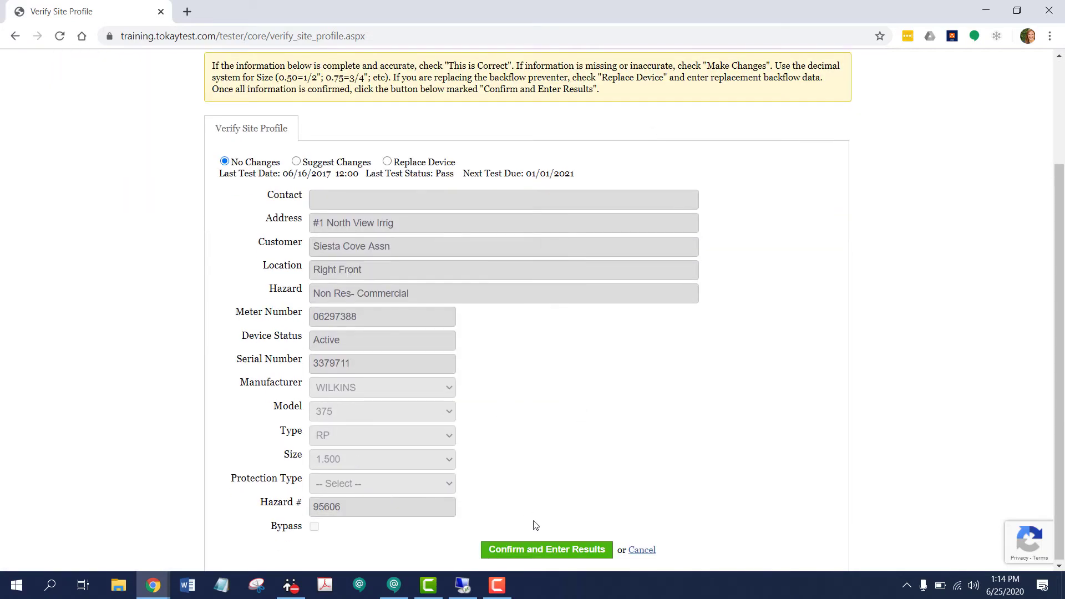
click(546, 550)
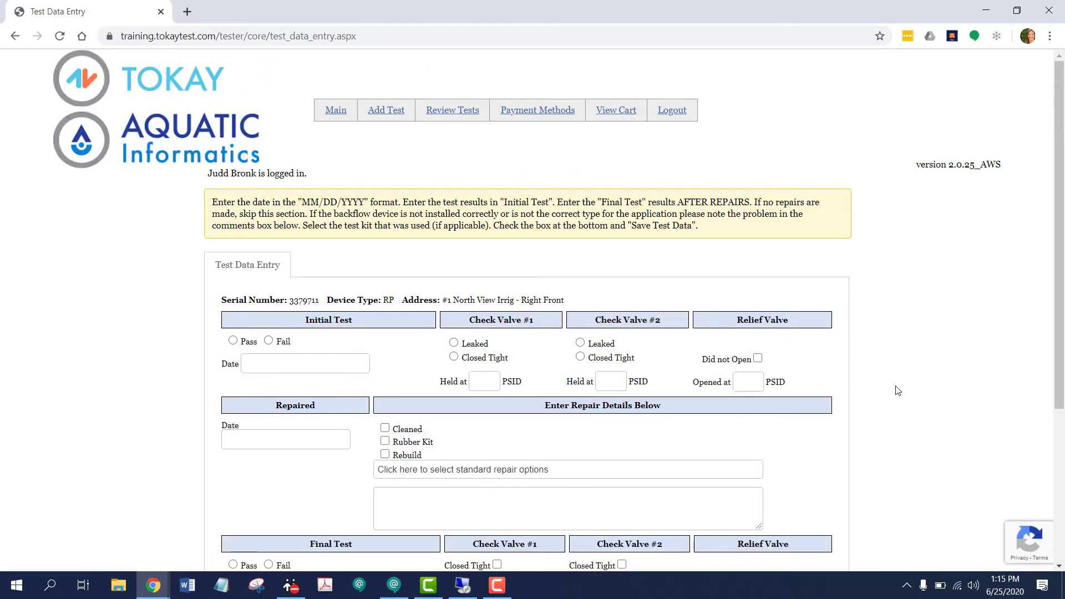
Mark the initial test as Pass, with Check Valve #1 Closed Tight and held at 5 PSID
scroll(898, 391, down, 1)
scroll(898, 390, down, 1)
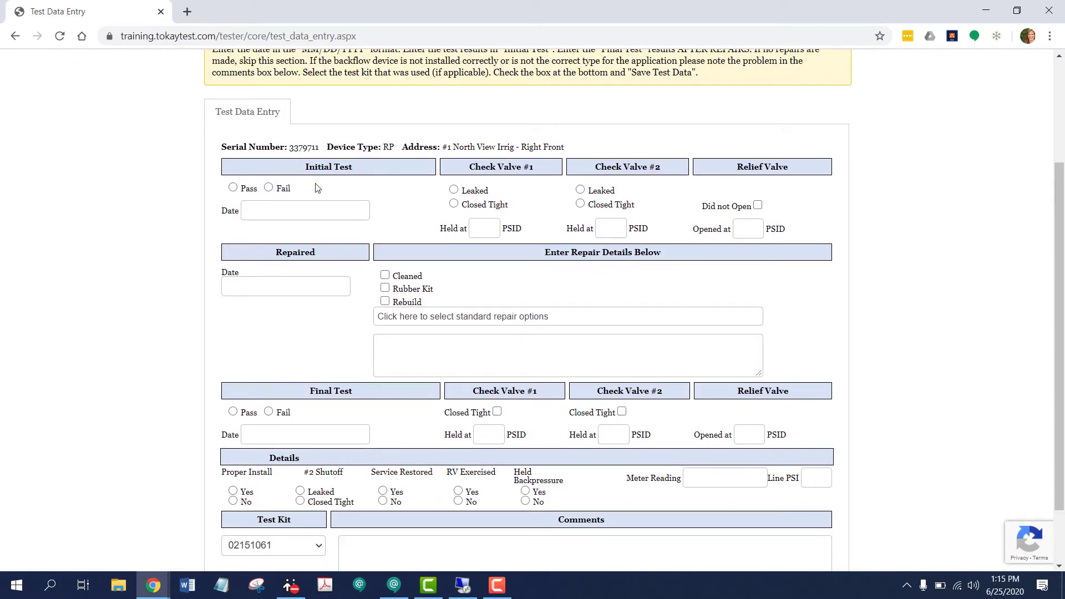
scroll(189, 233, down, 1)
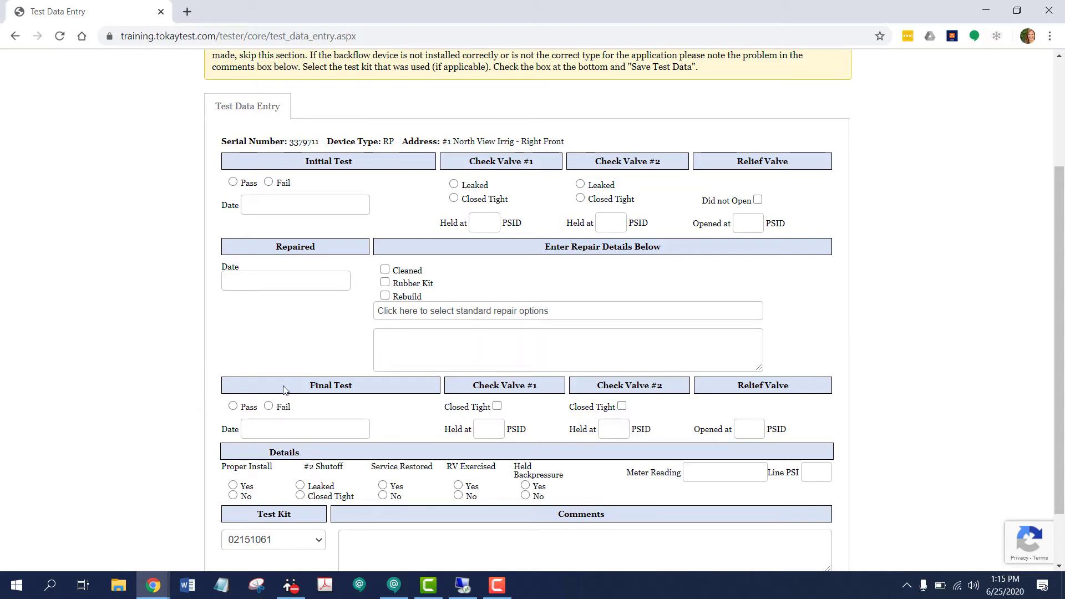
click(233, 182)
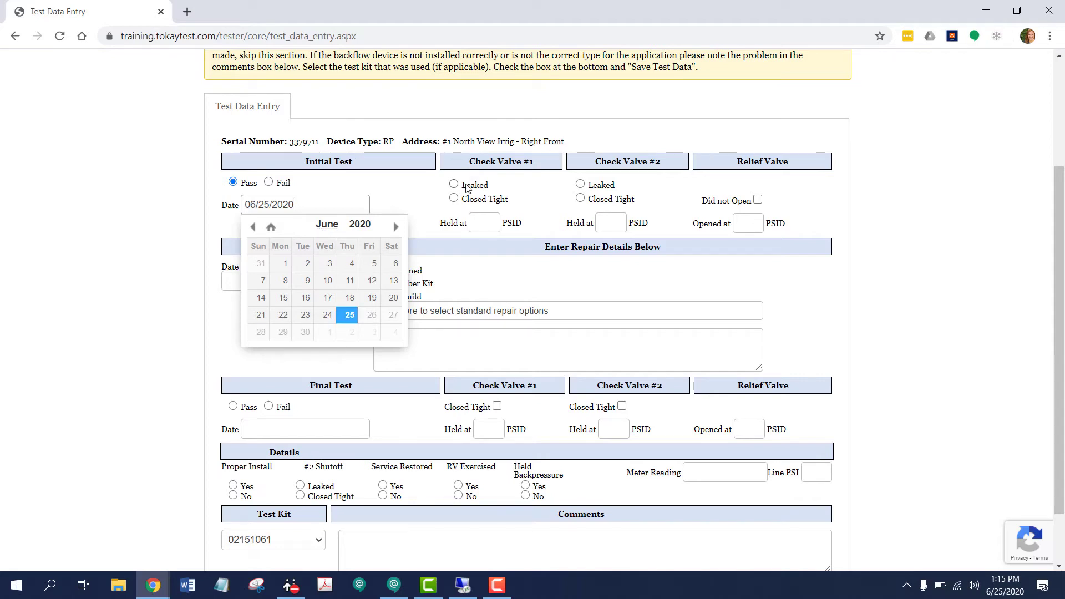
click(455, 200)
click(484, 224)
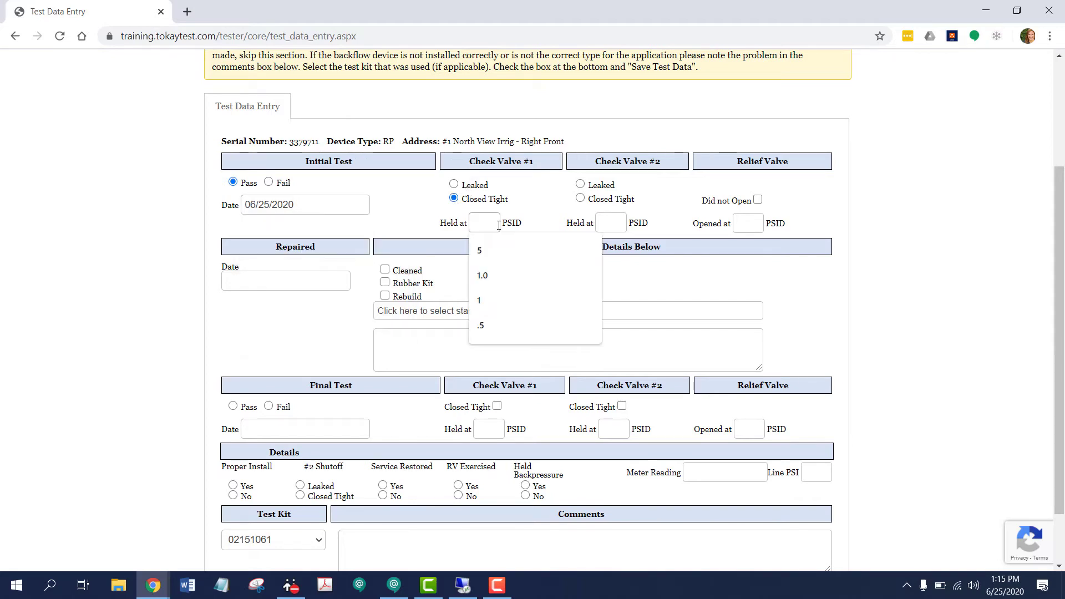
text(5)
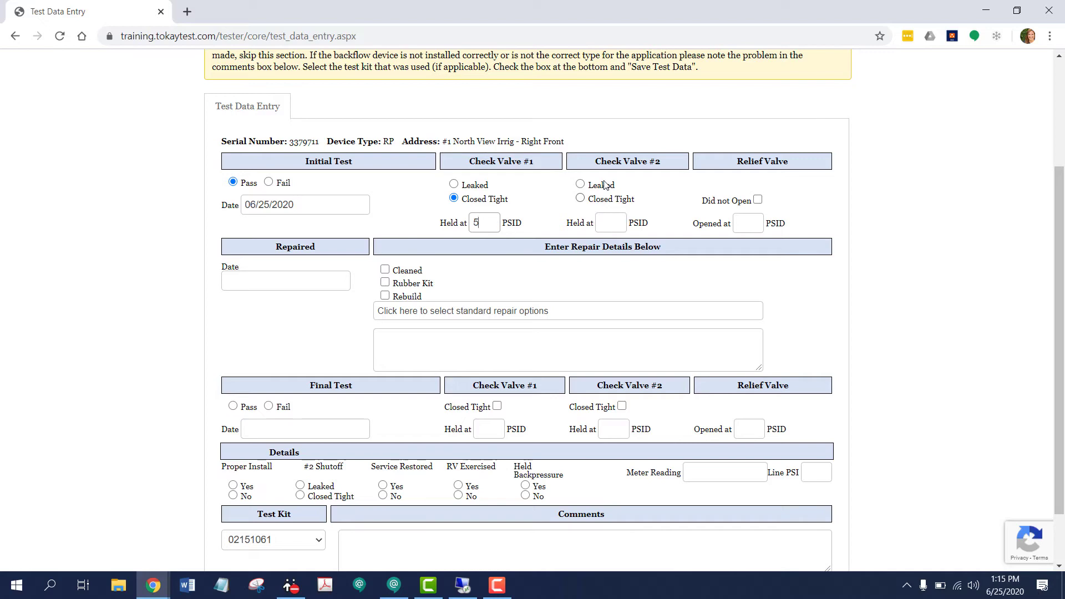
Record the initial test's Check Valve #2 as Closed Tight, held at 1 PSID, and the Relief Valve as opened at 2 PSID
click(581, 200)
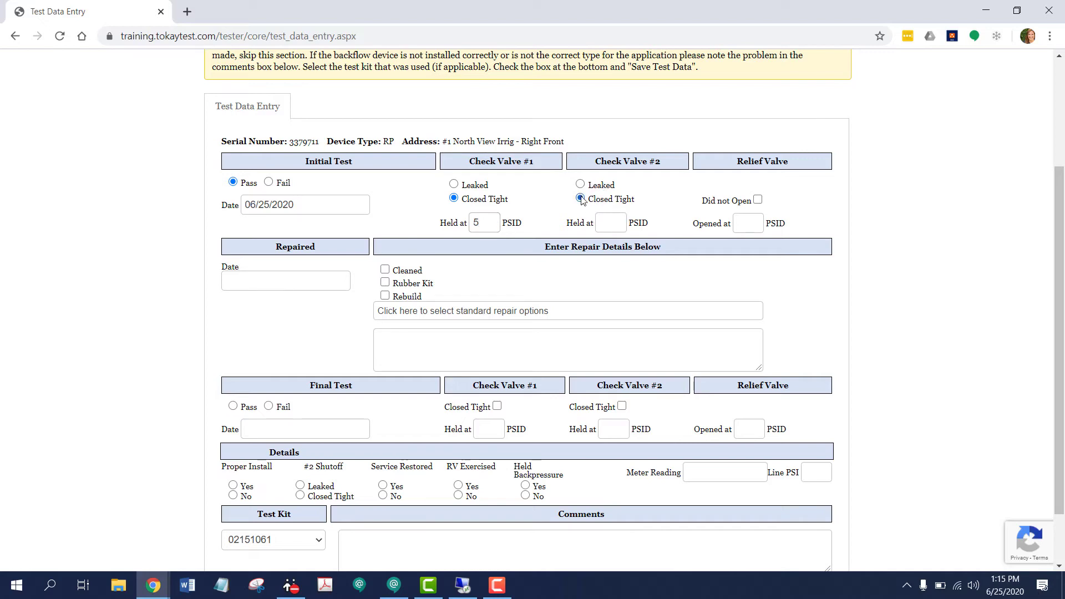
click(611, 223)
text(1)
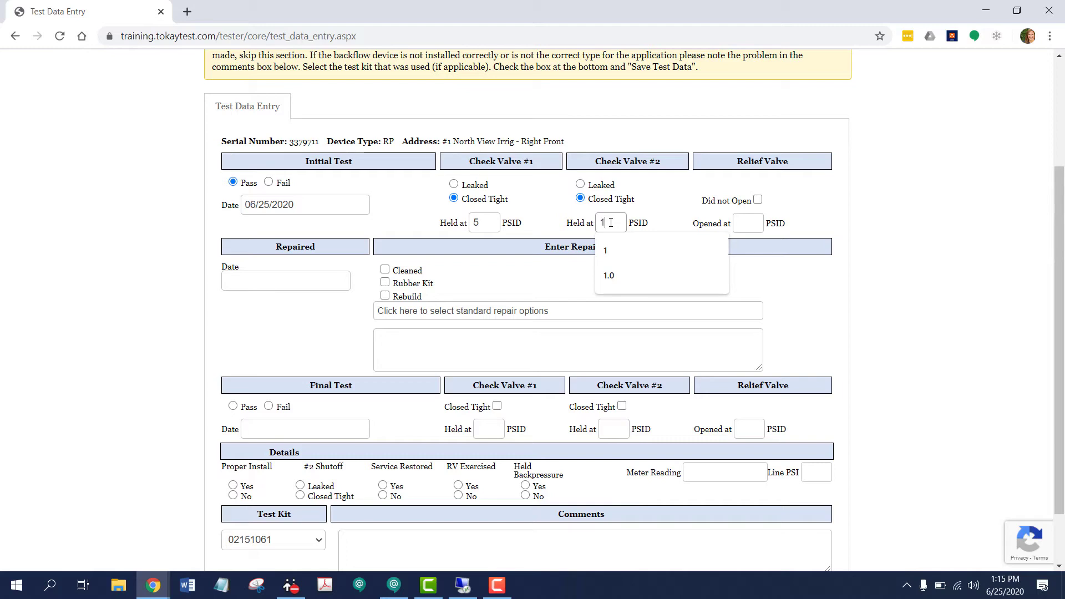
click(760, 223)
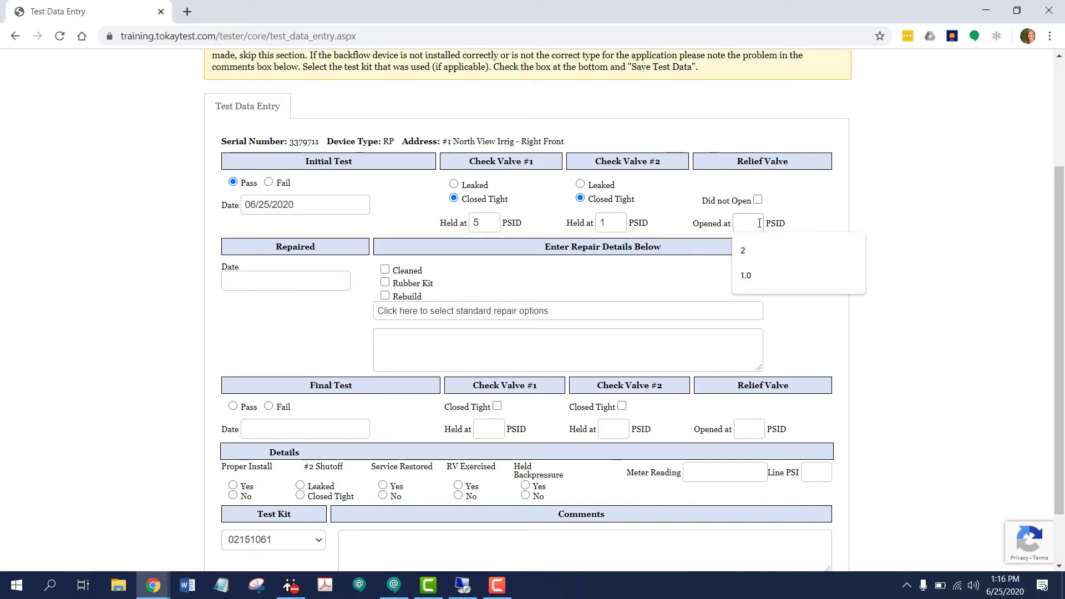
text(2)
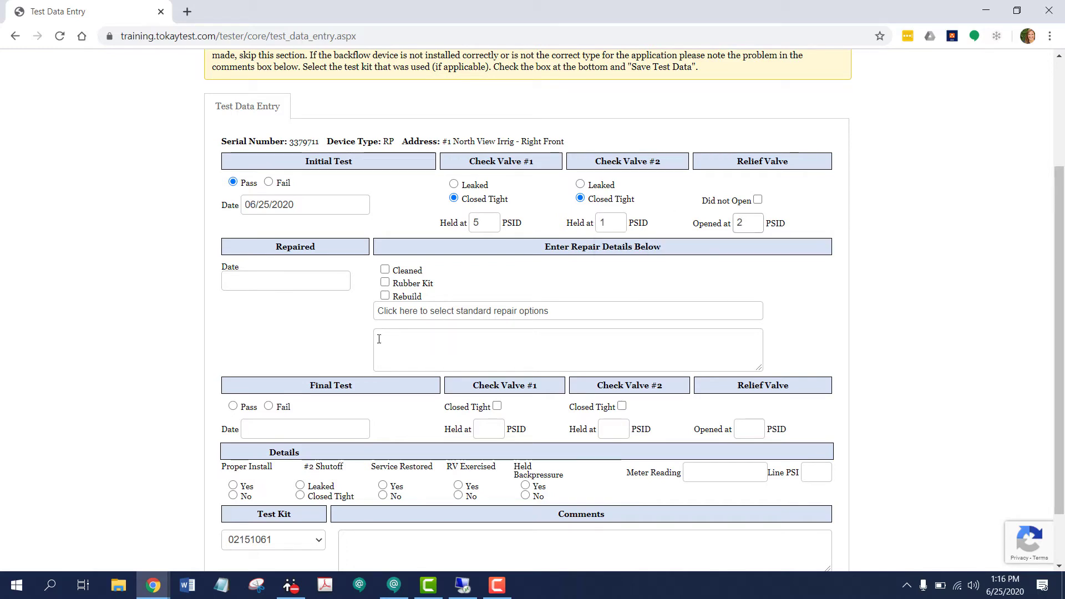
Select test kit 04051084, leave the comments empty and try to save the test data
scroll(386, 338, down, 1)
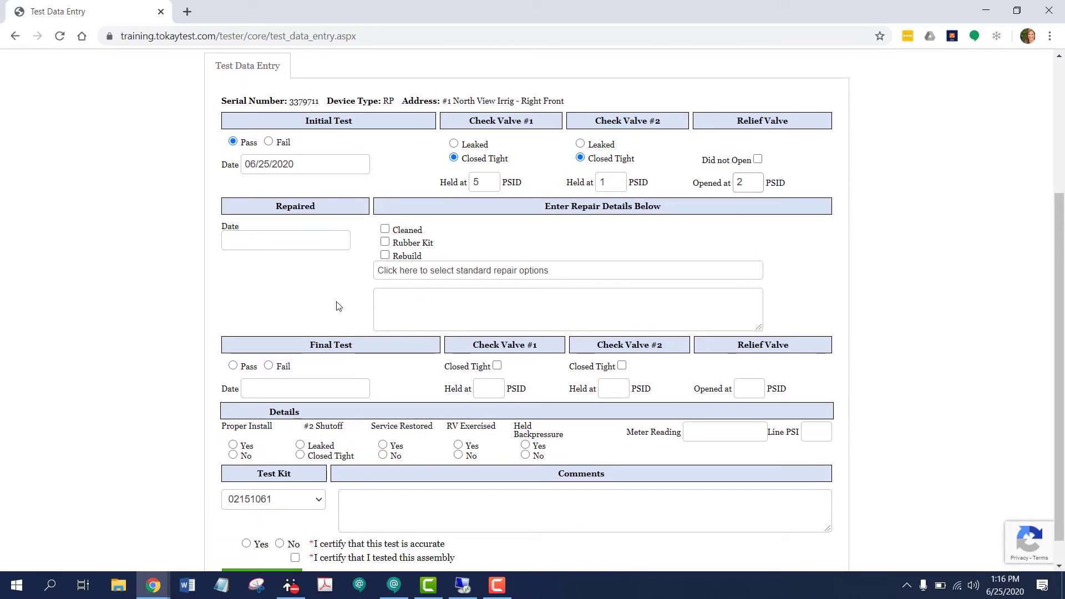
scroll(335, 305, down, 1)
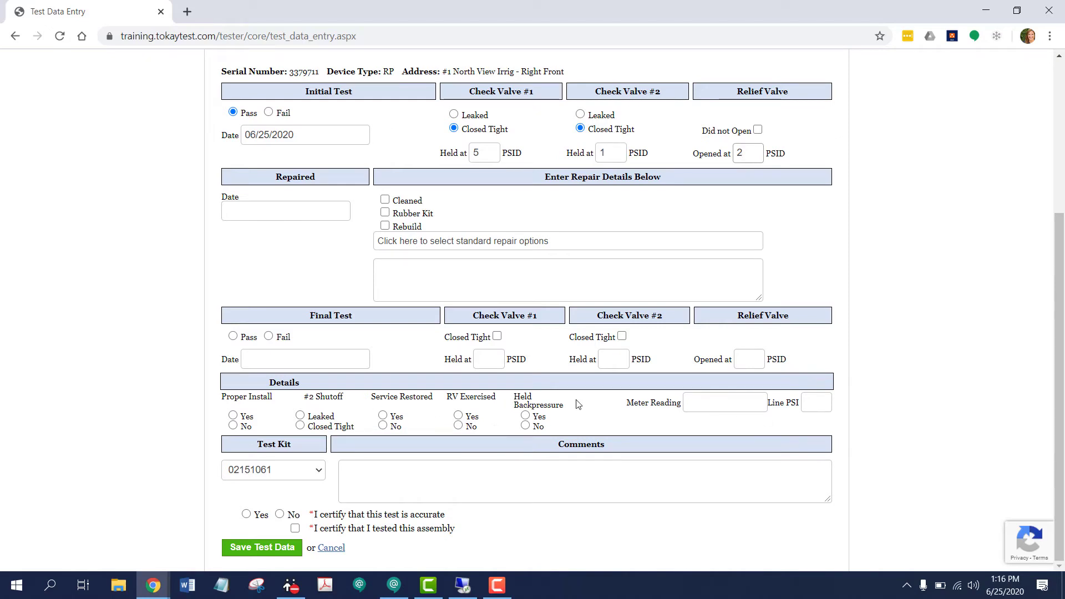
click(303, 473)
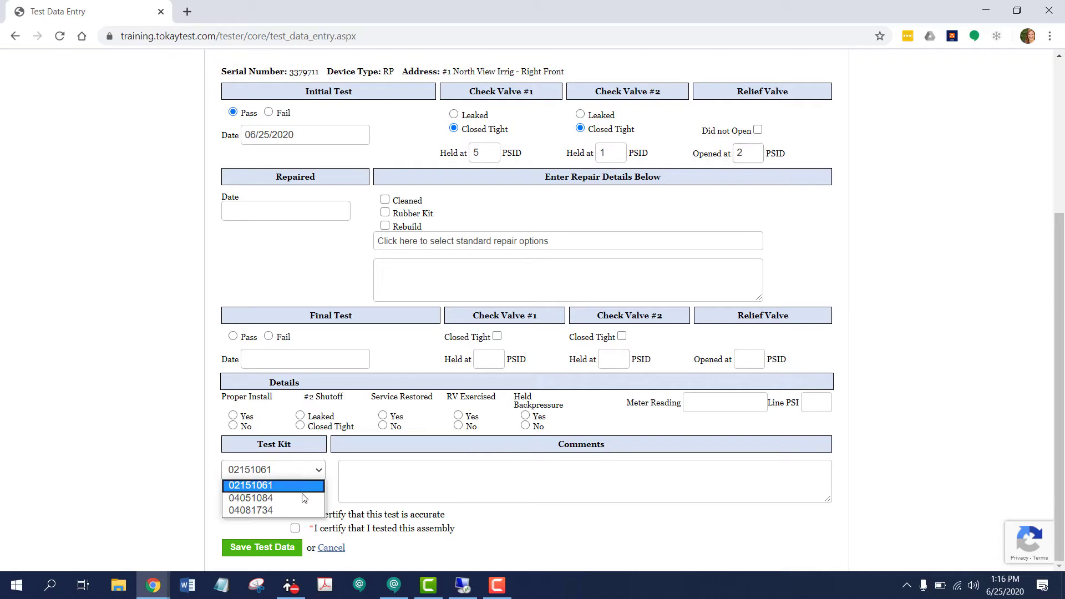
click(304, 498)
click(350, 471)
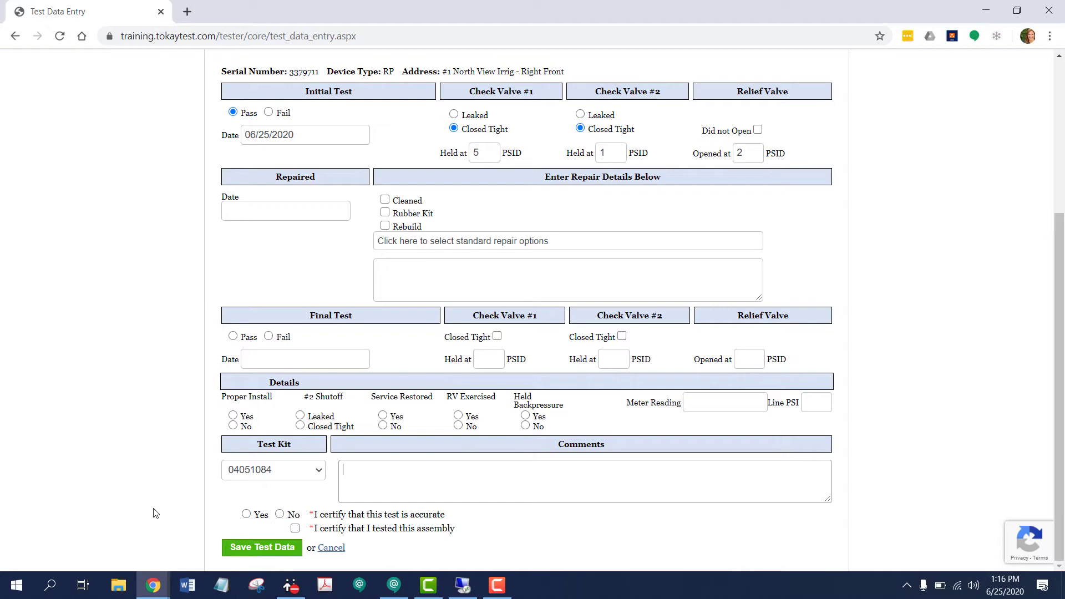
click(280, 549)
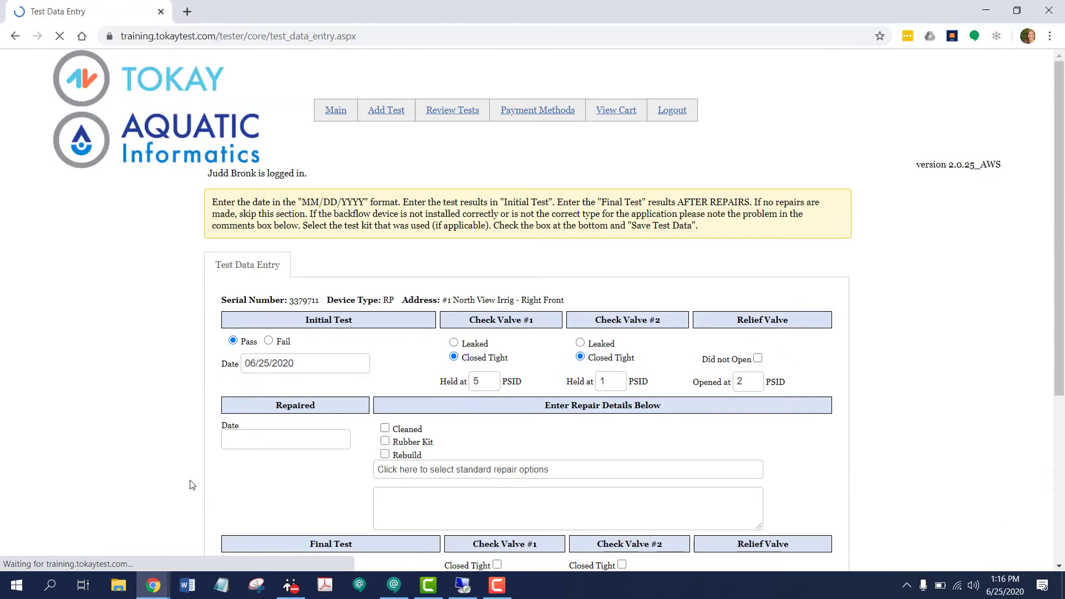
Certify that the test is accurate and that the assembly was tested, and save the test data
scroll(194, 477, down, 5)
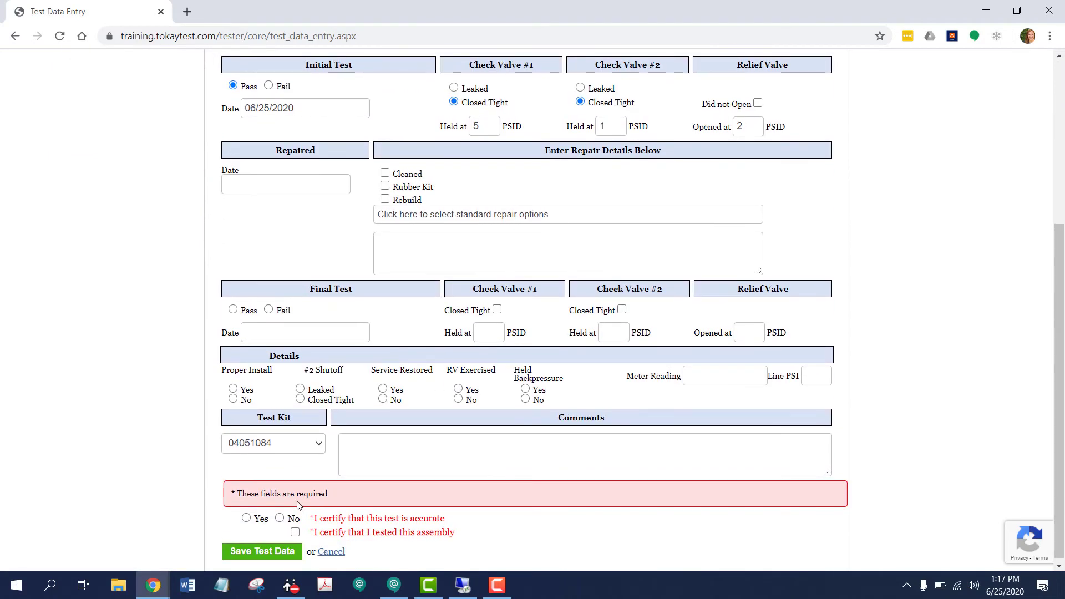
scroll(244, 515, down, 1)
click(246, 515)
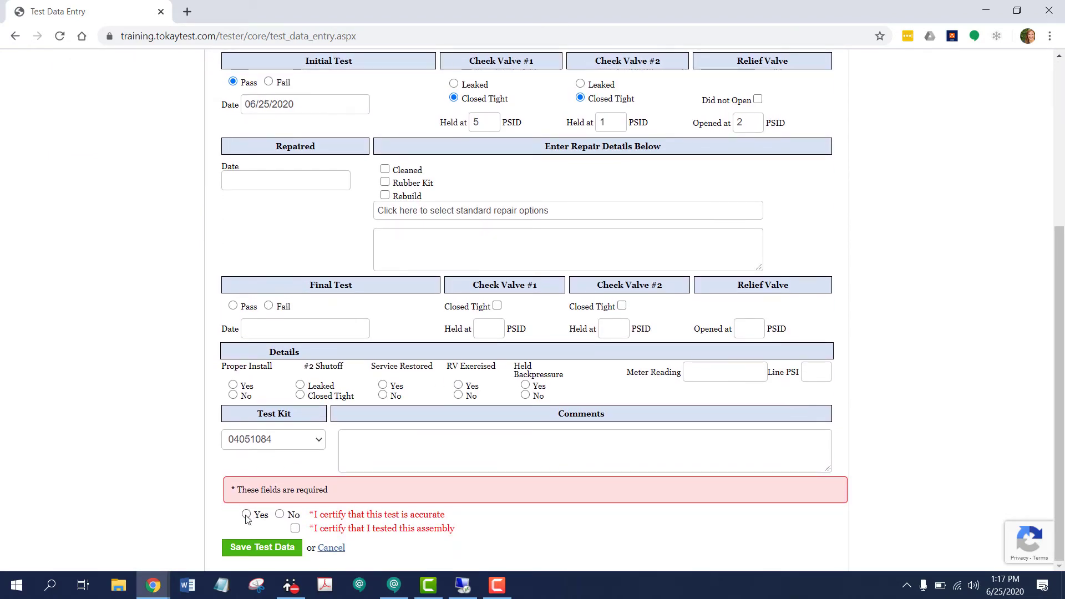
click(262, 549)
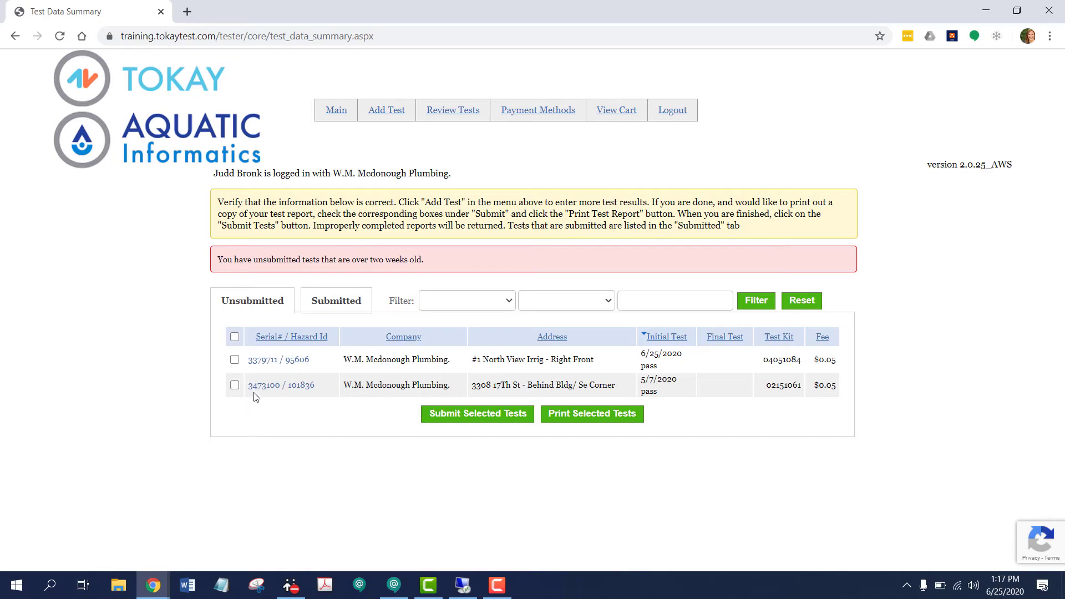
Select the unsubmitted test for hazard 95606 and view the list of submitted tests
click(235, 361)
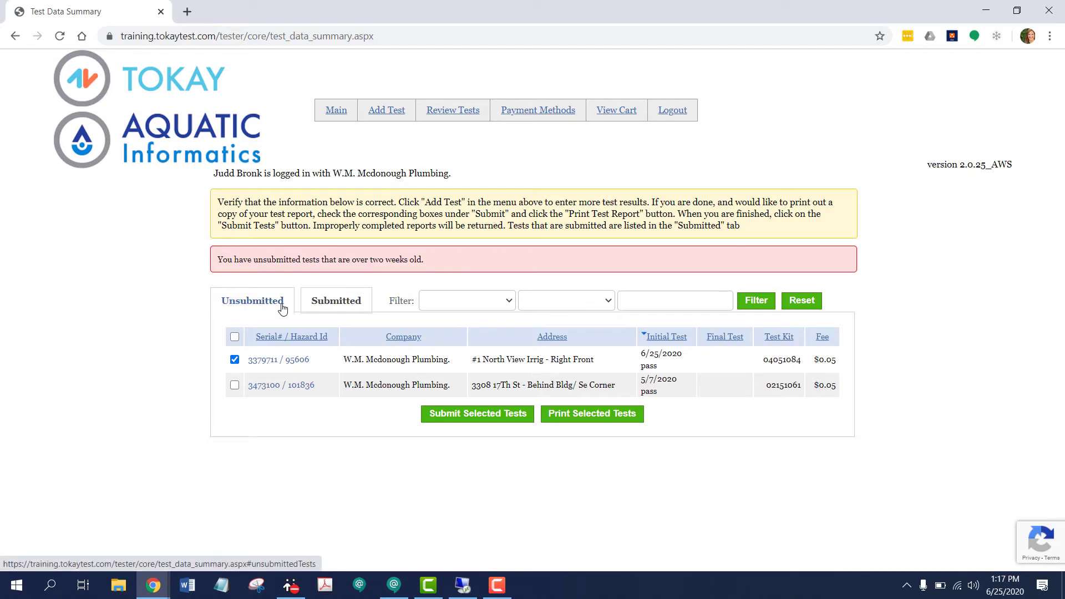
click(332, 314)
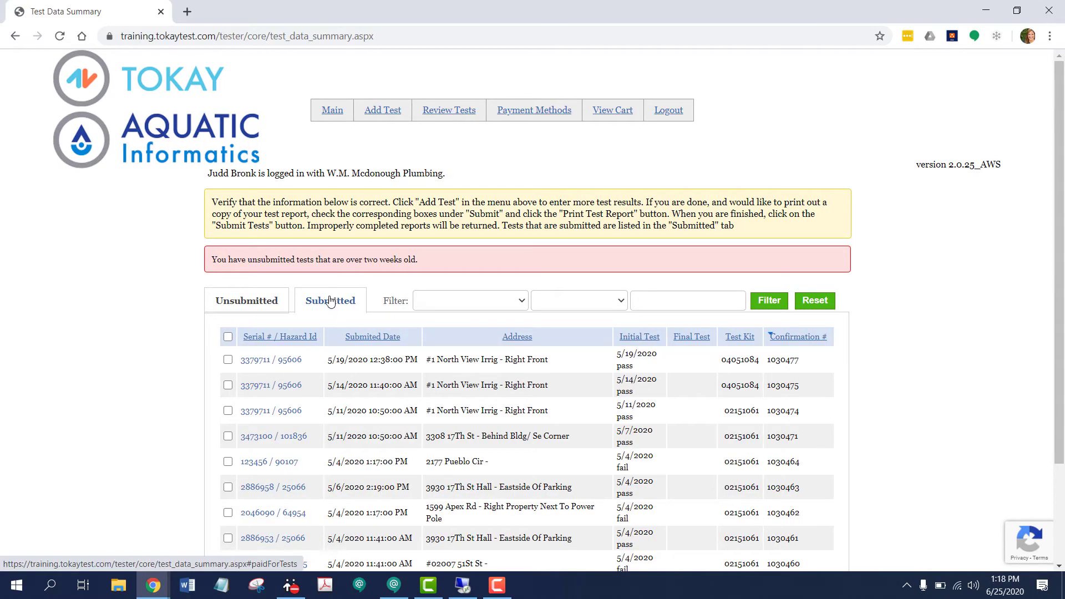
scroll(332, 312, down, 2)
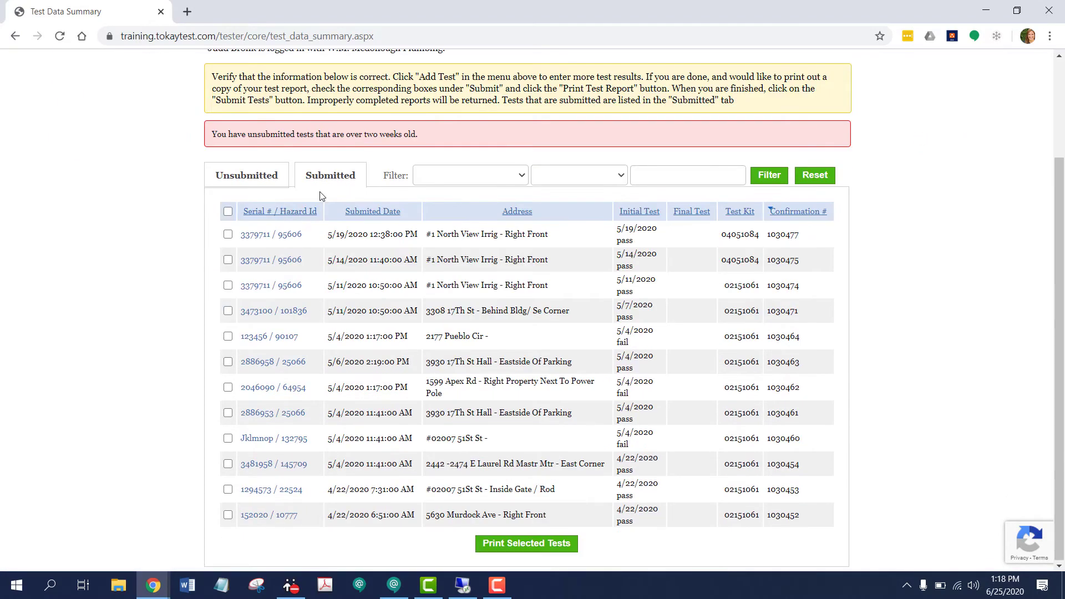
Examine the filter fields, comparison operators and value box available for the submitted tests
scroll(321, 195, up, 1)
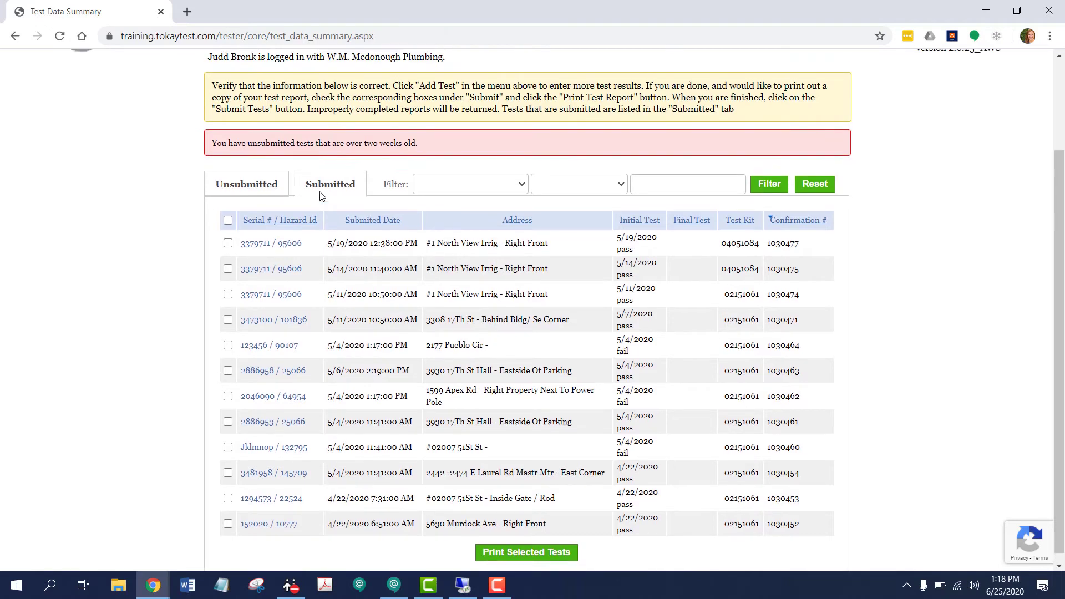
click(522, 231)
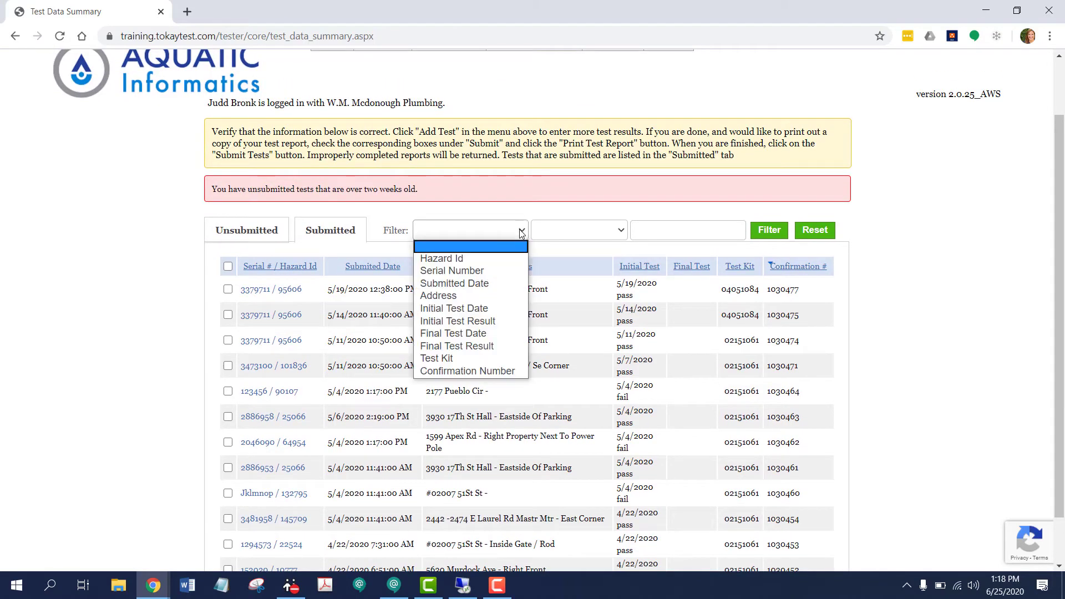
click(615, 235)
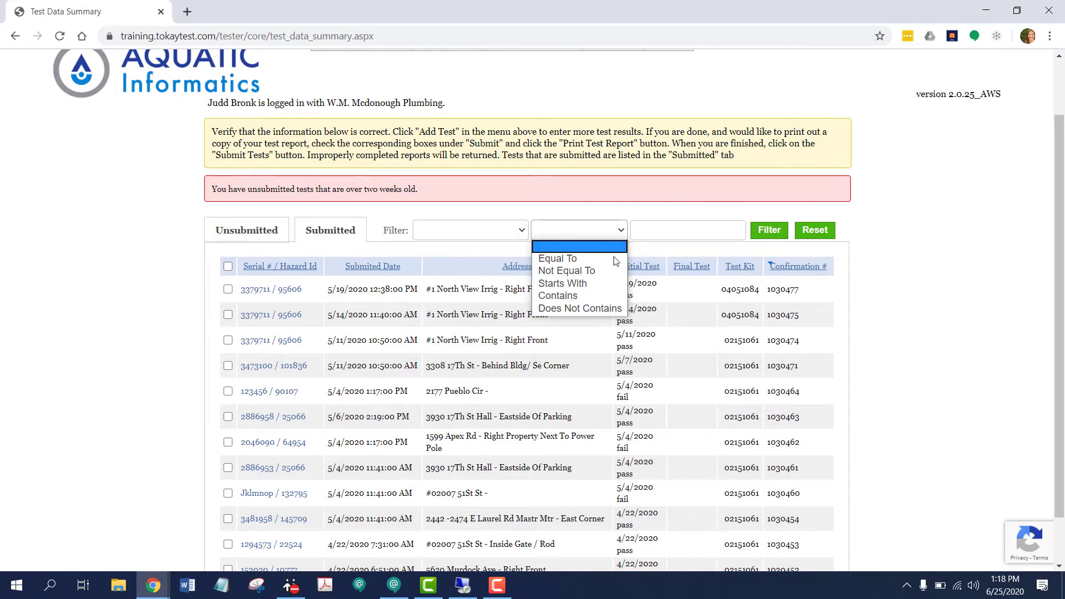
click(689, 229)
click(703, 235)
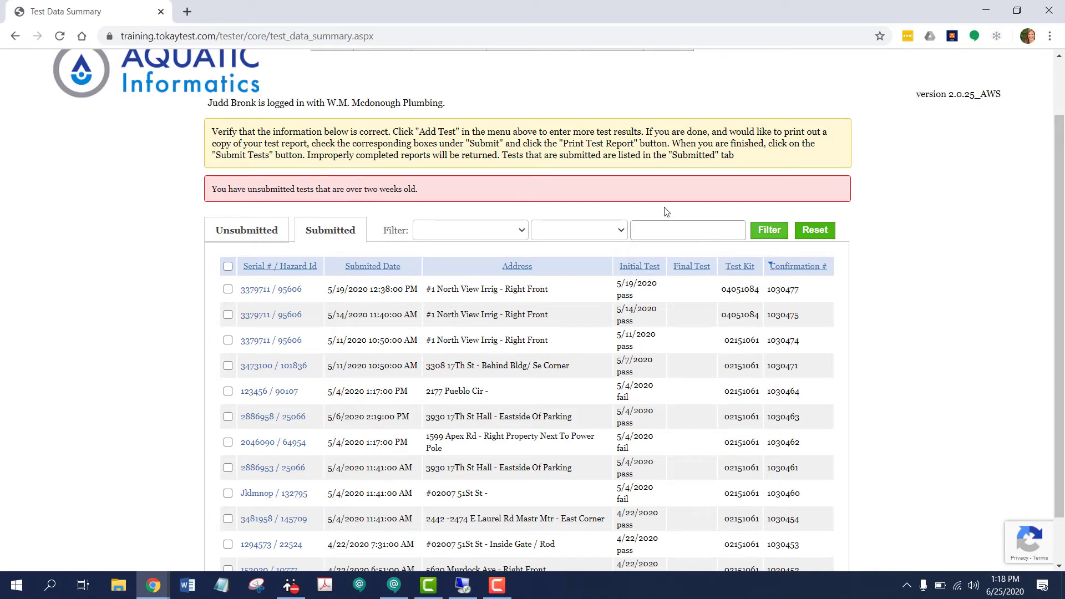
Return to the unsubmitted tests, generate the printable report of the selected test for hazard 95606 and read through it
click(241, 233)
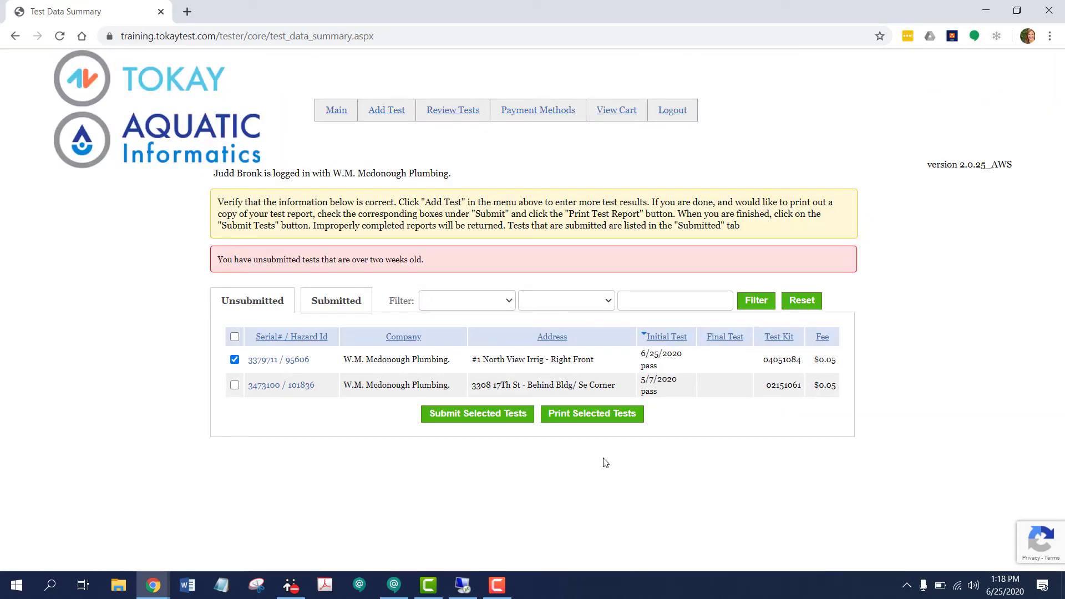
click(606, 420)
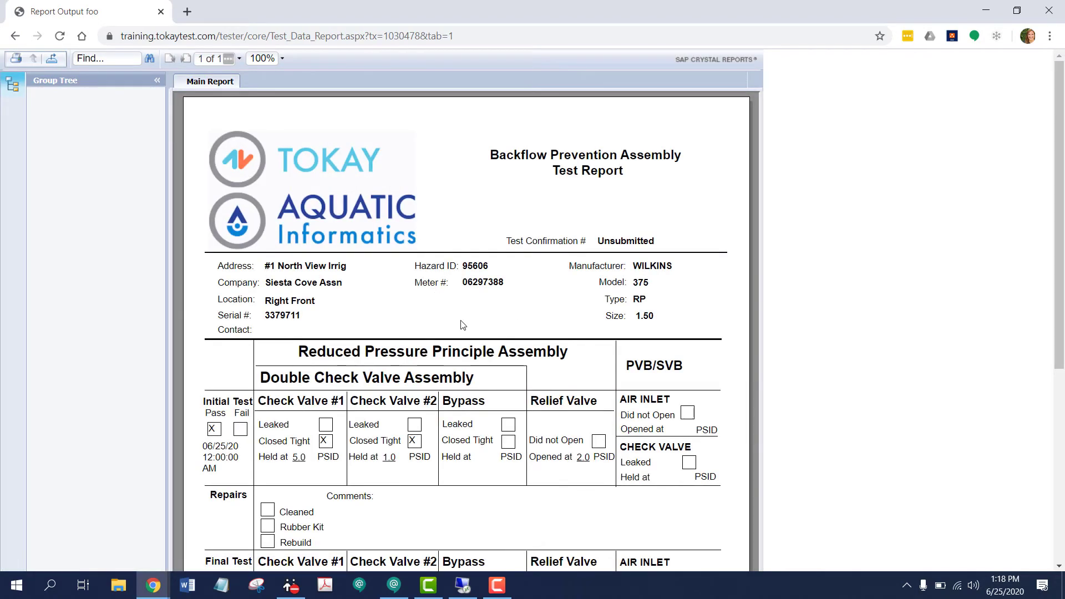
scroll(464, 325, down, 5)
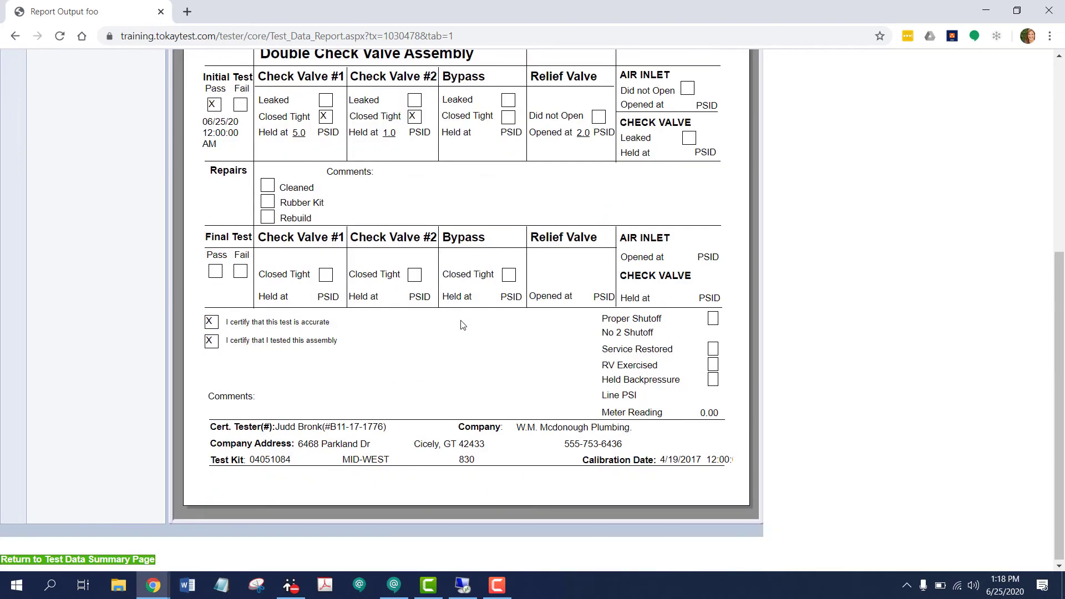
scroll(464, 324, up, 5)
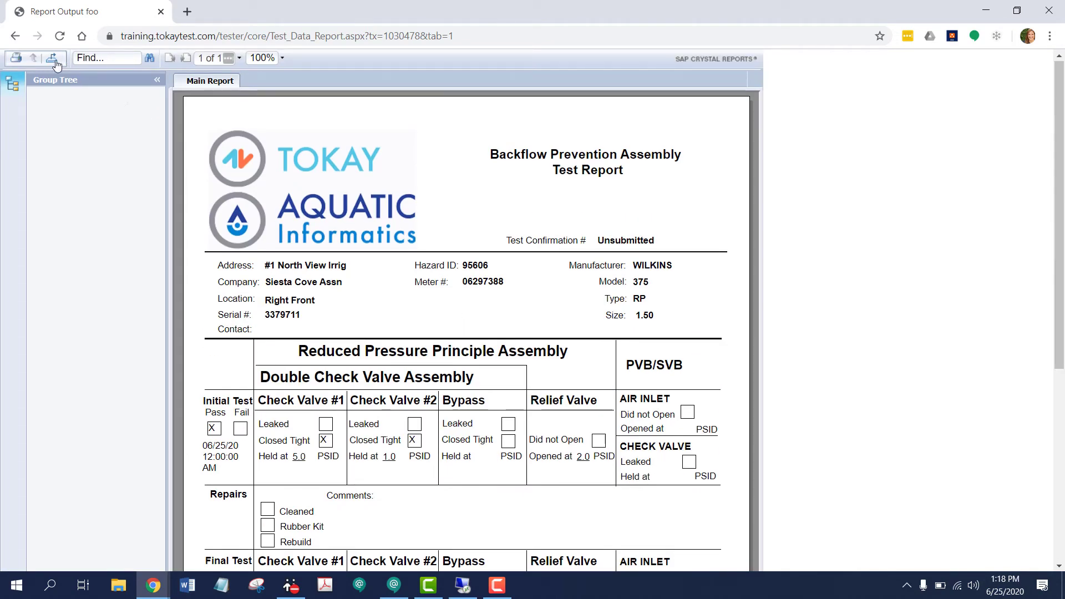
Export all pages of the test report to PDF and return to the test data summary
click(15, 61)
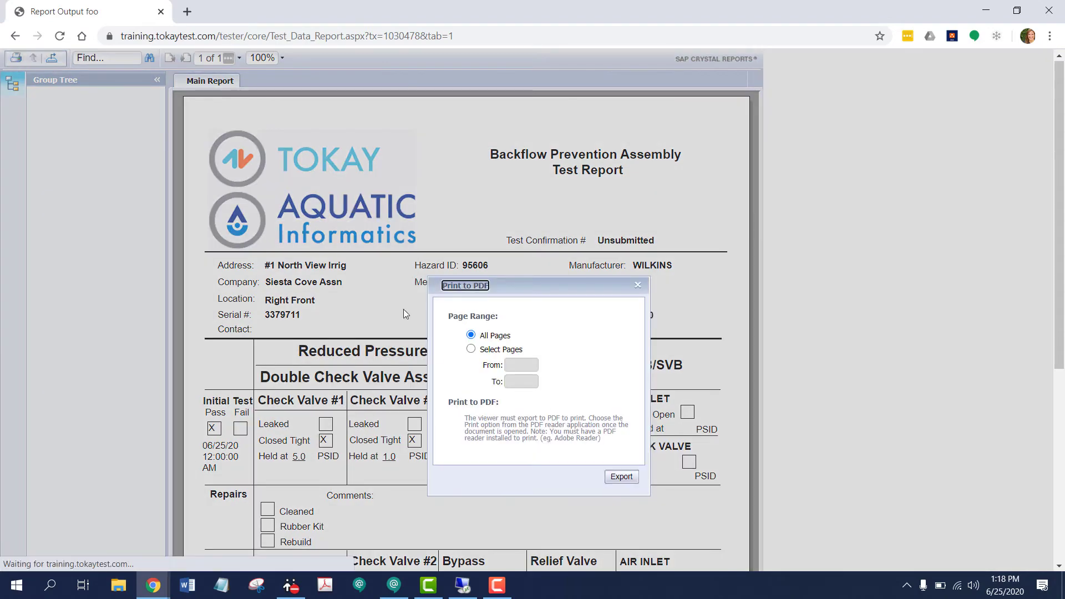
click(623, 480)
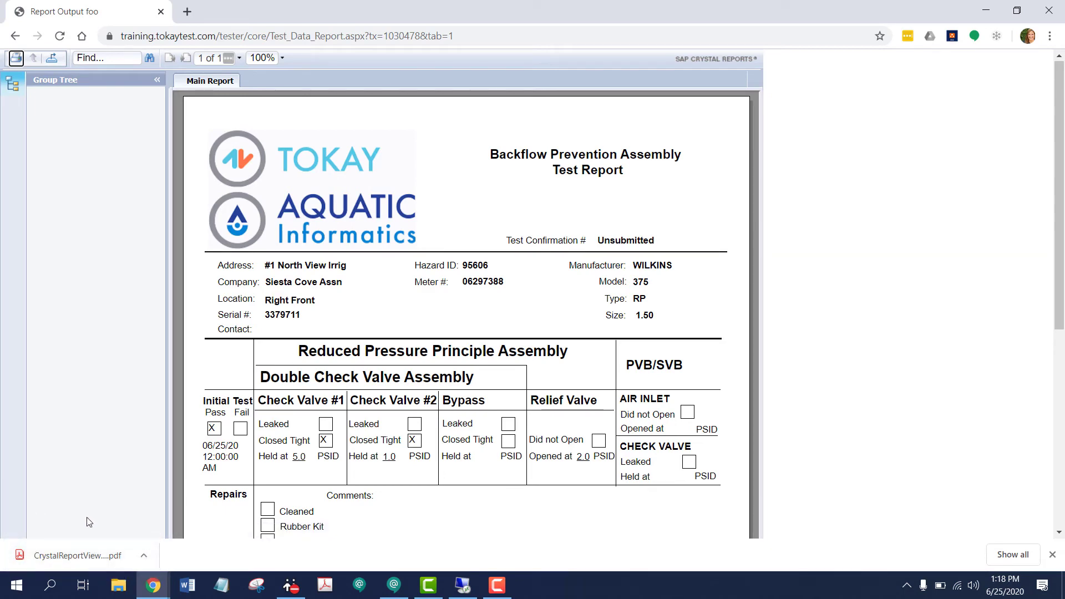
scroll(89, 522, down, 3)
scroll(86, 518, down, 3)
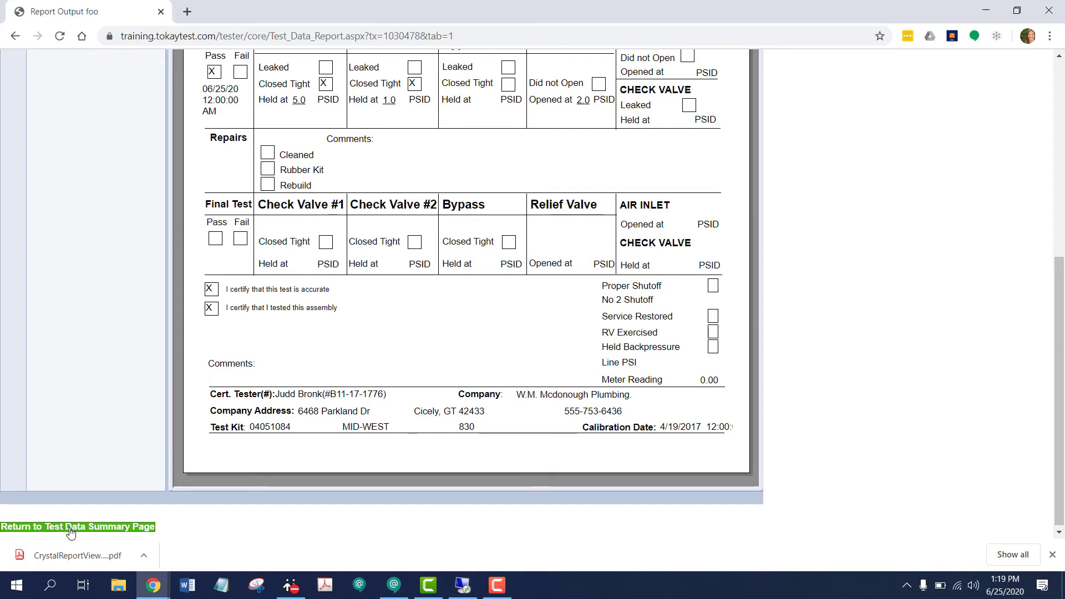
click(71, 528)
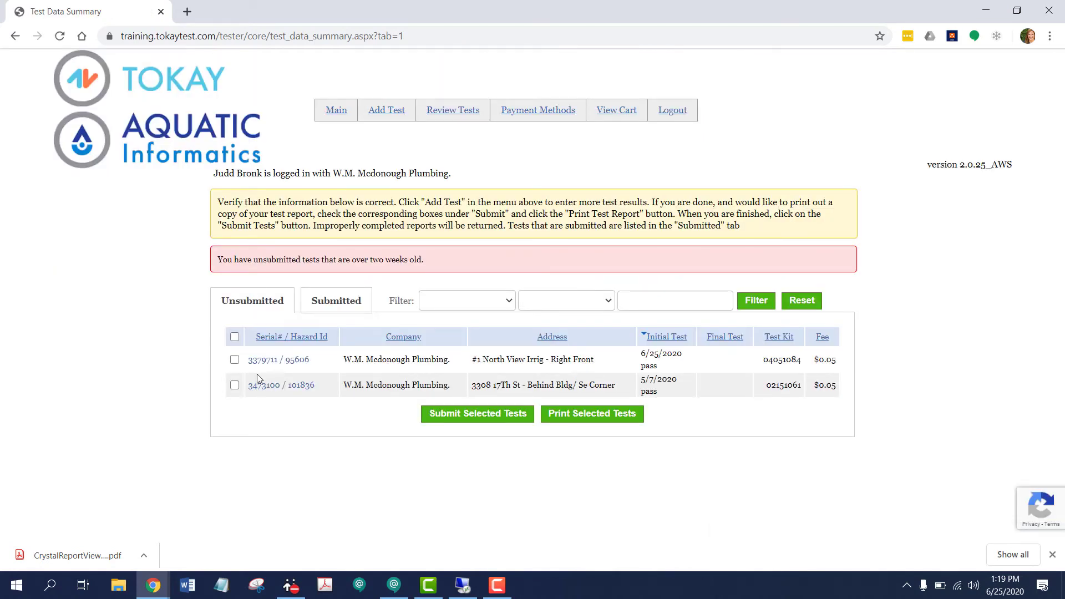
Submit the unsubmitted test for hazard 95606 and proceed from the shopping cart to checkout
click(235, 361)
click(479, 423)
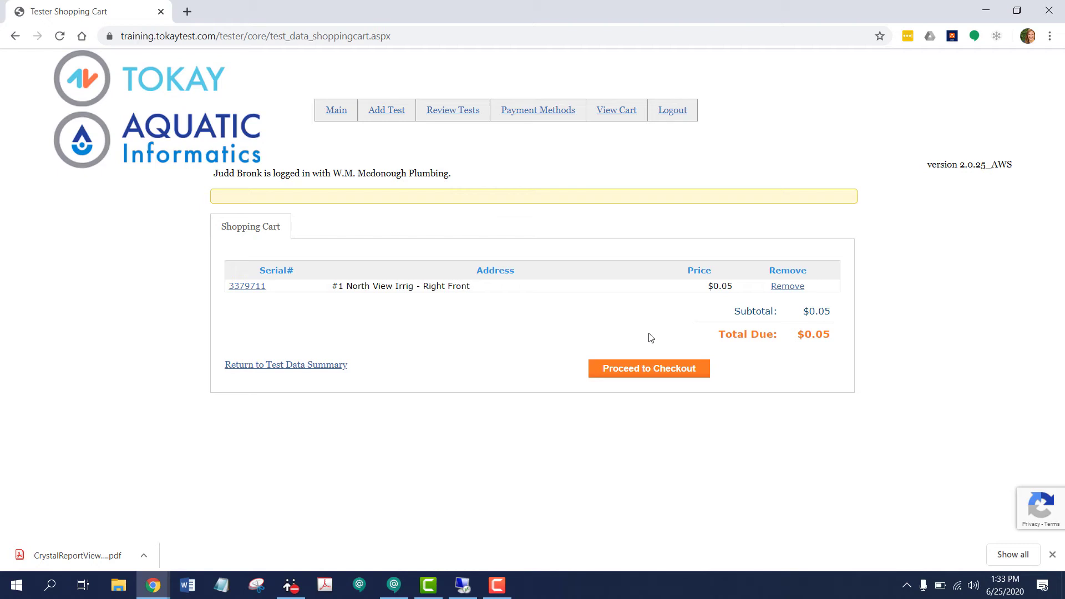
click(670, 379)
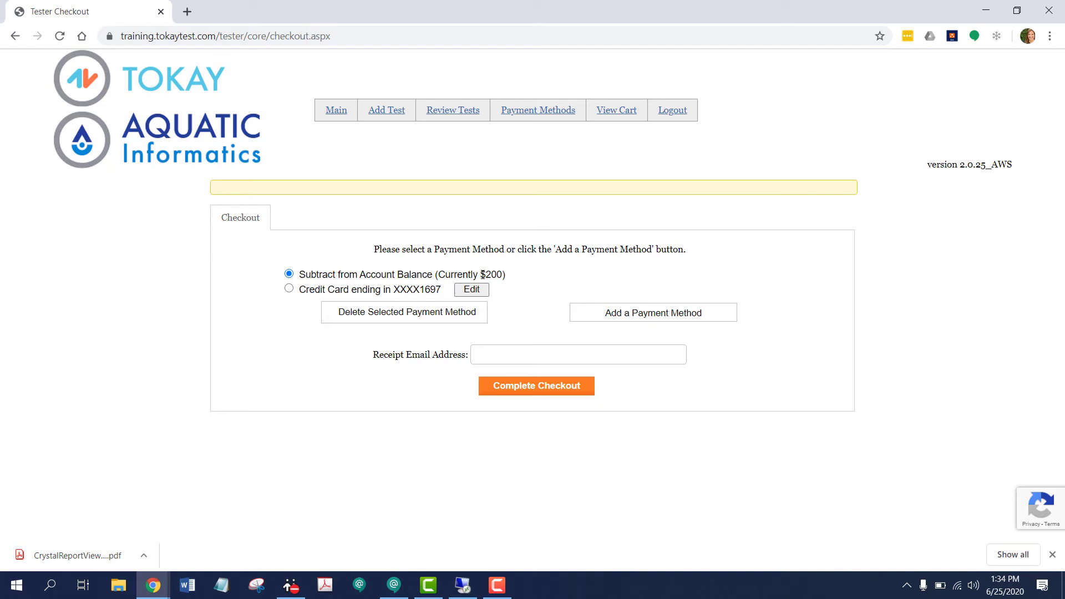
Choose the saved credit card as payment method, open its details for editing and cancel without changes
click(290, 289)
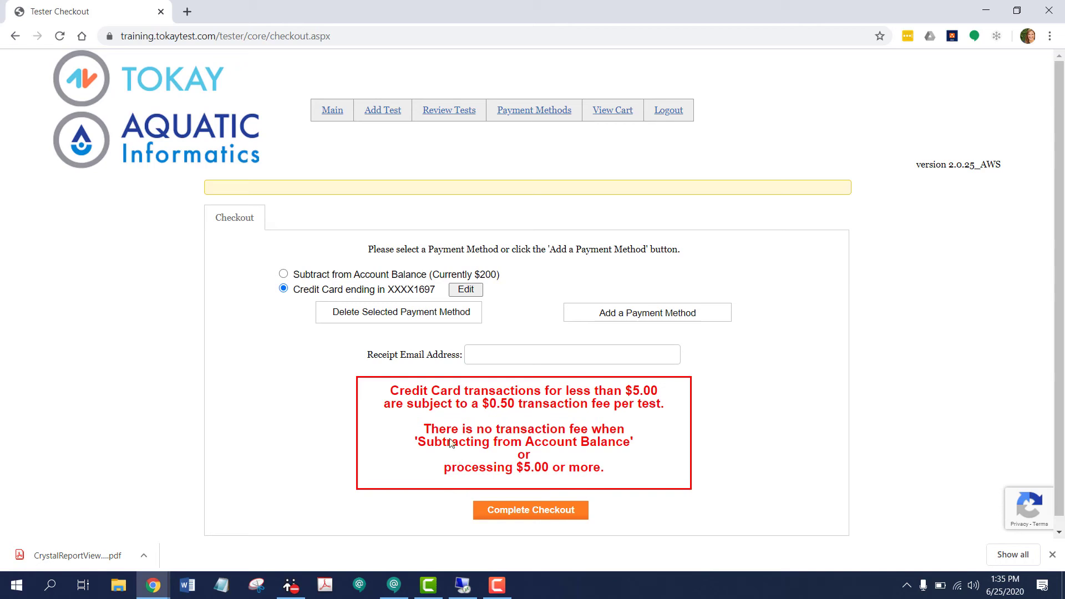
click(462, 292)
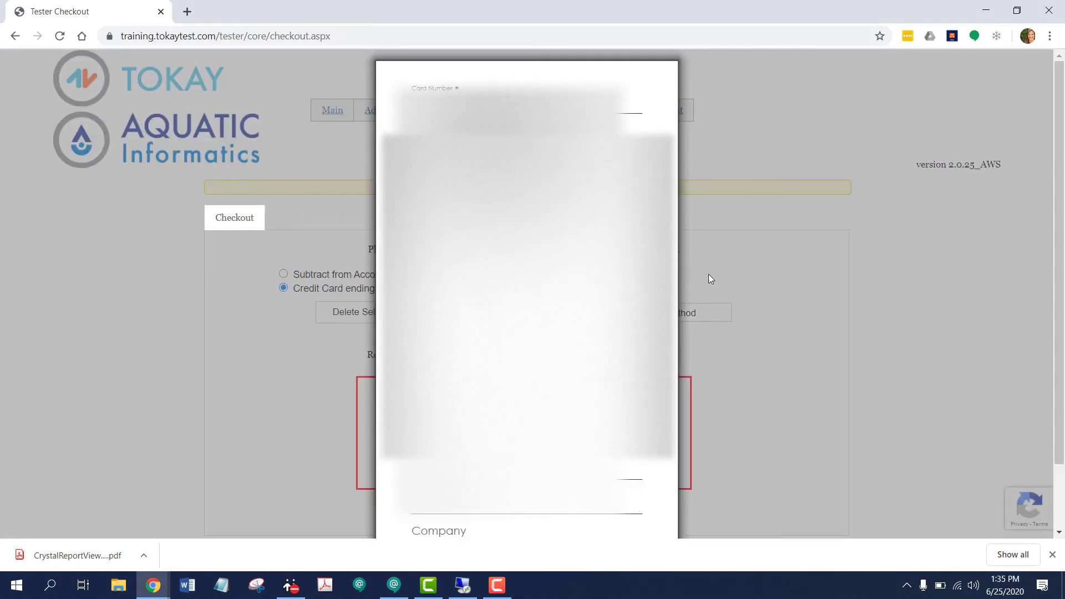
scroll(666, 333, down, 2)
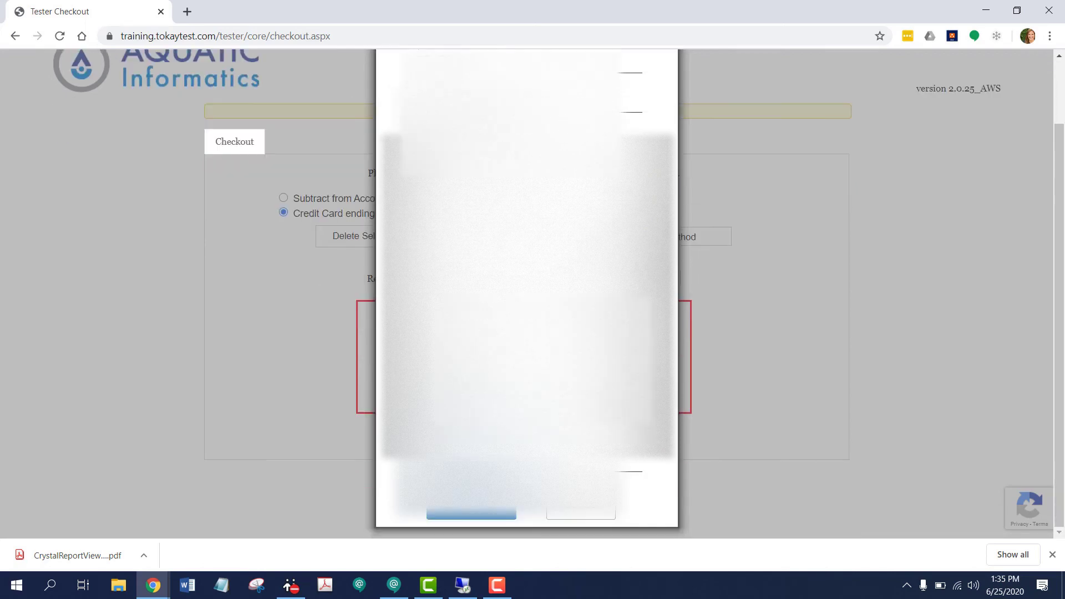
click(590, 503)
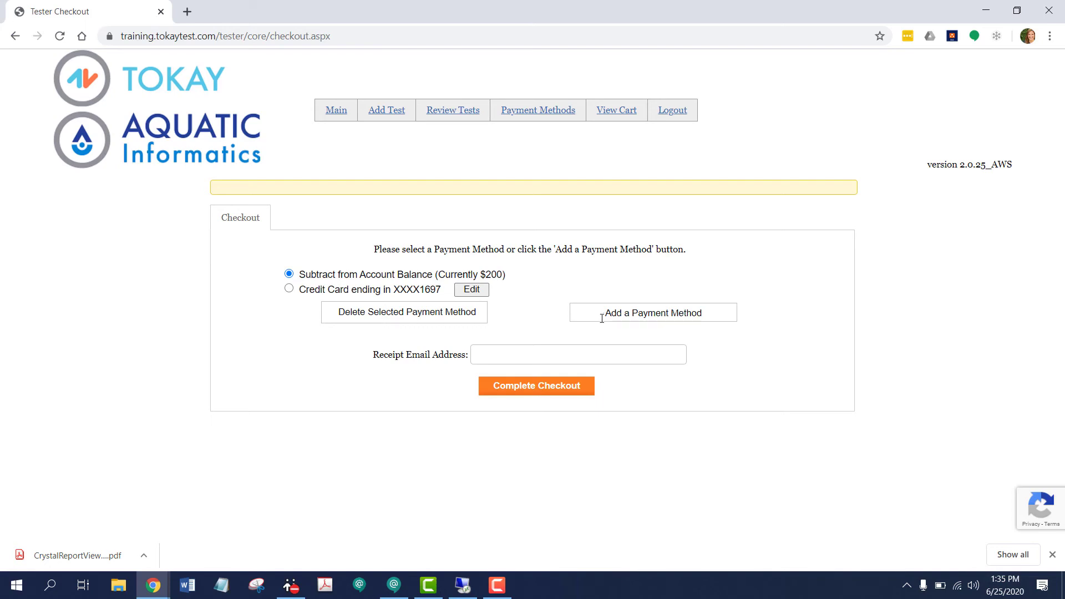
Fill in the suggested receipt e-mail address and complete the checkout by subtracting from the account balance
click(484, 356)
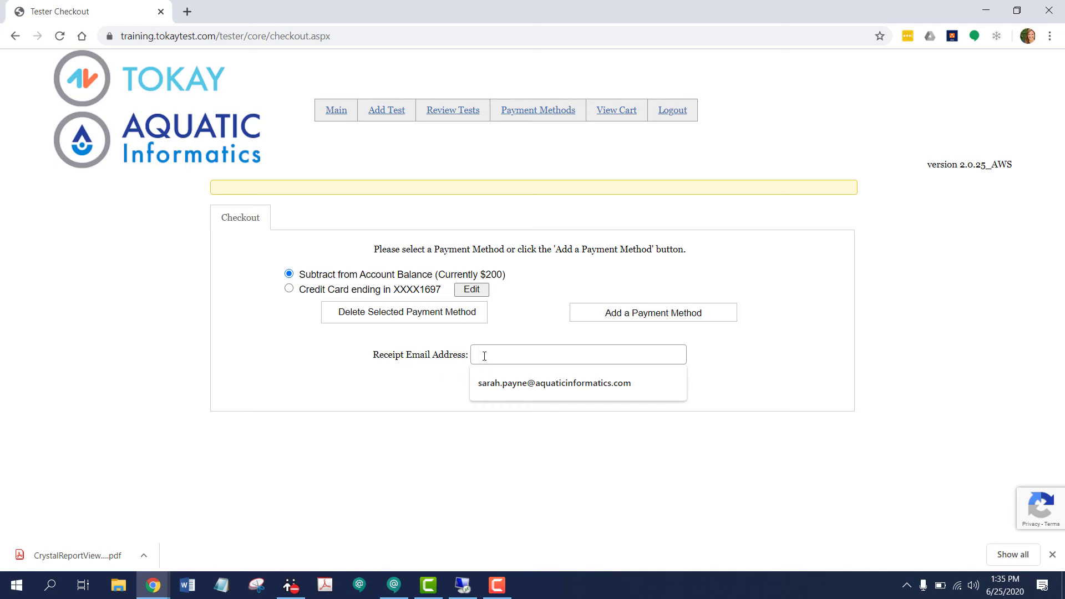
click(492, 382)
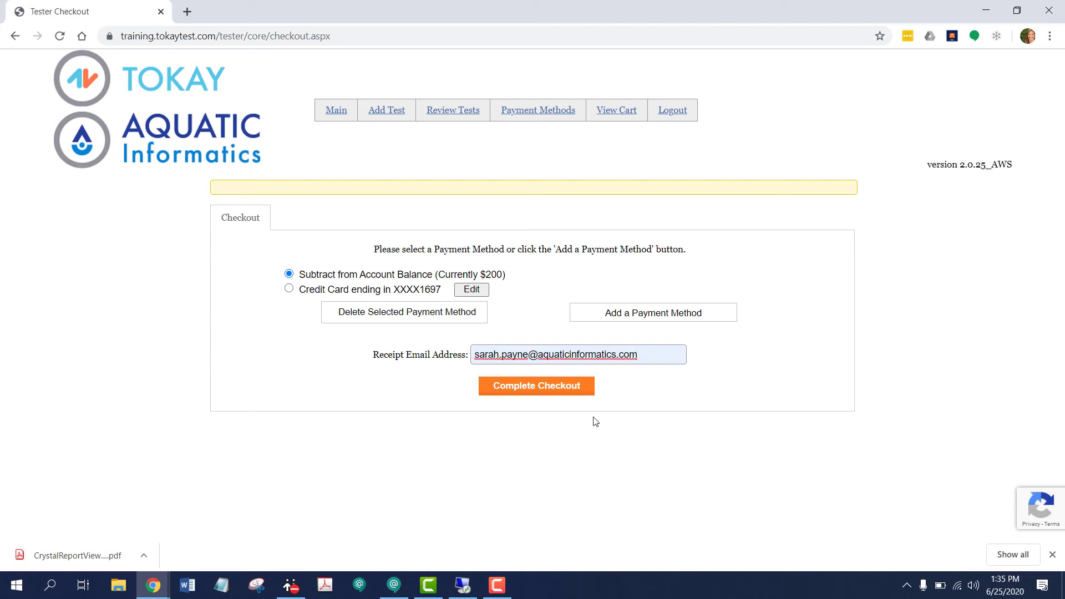
click(548, 390)
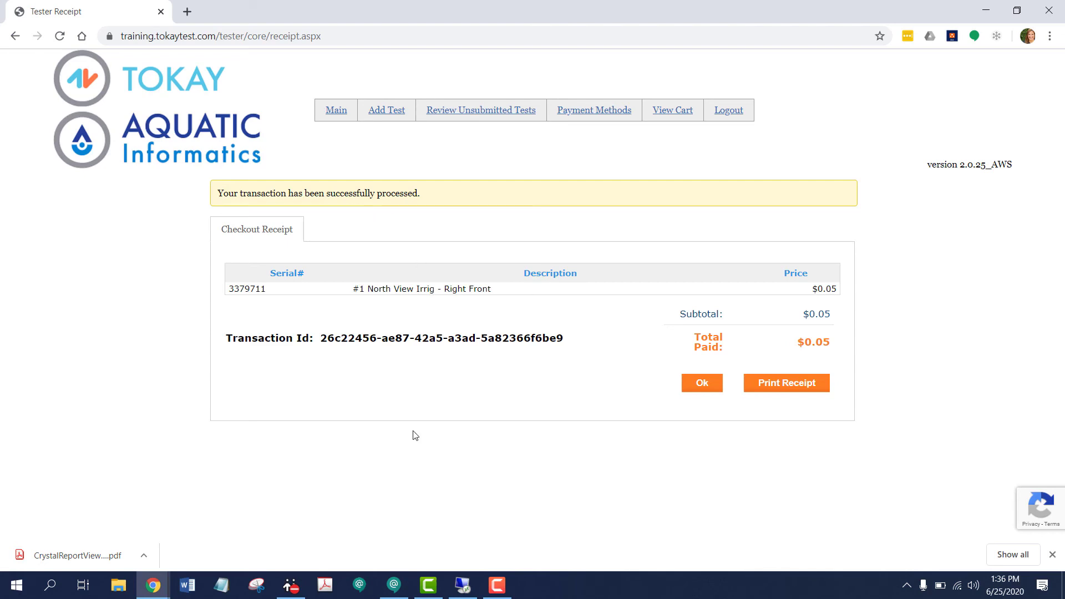
Preview the checkout receipt for printing and cancel the printout
click(812, 389)
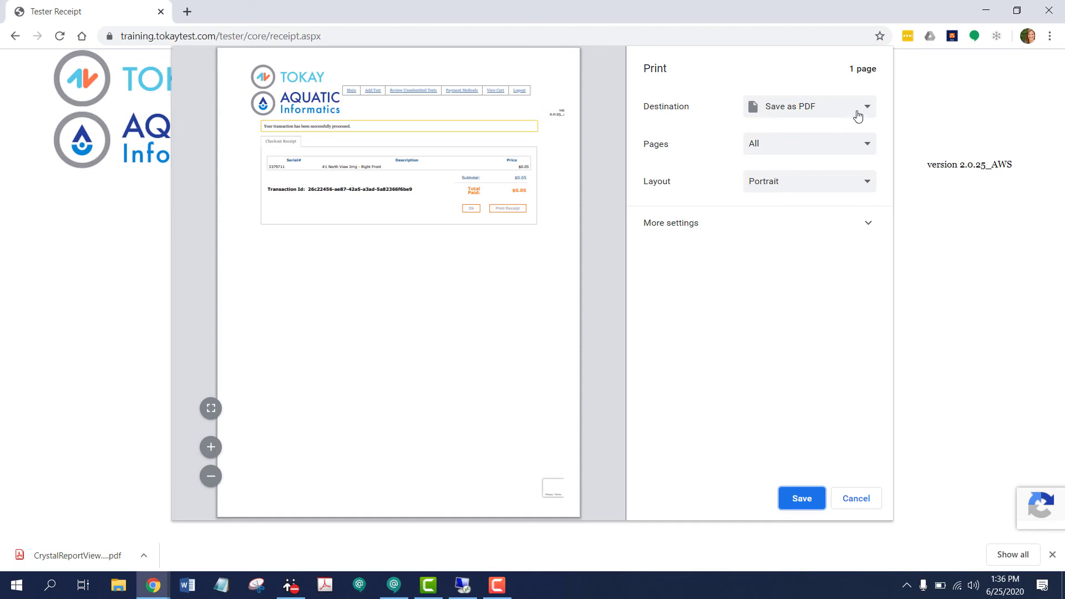
click(857, 500)
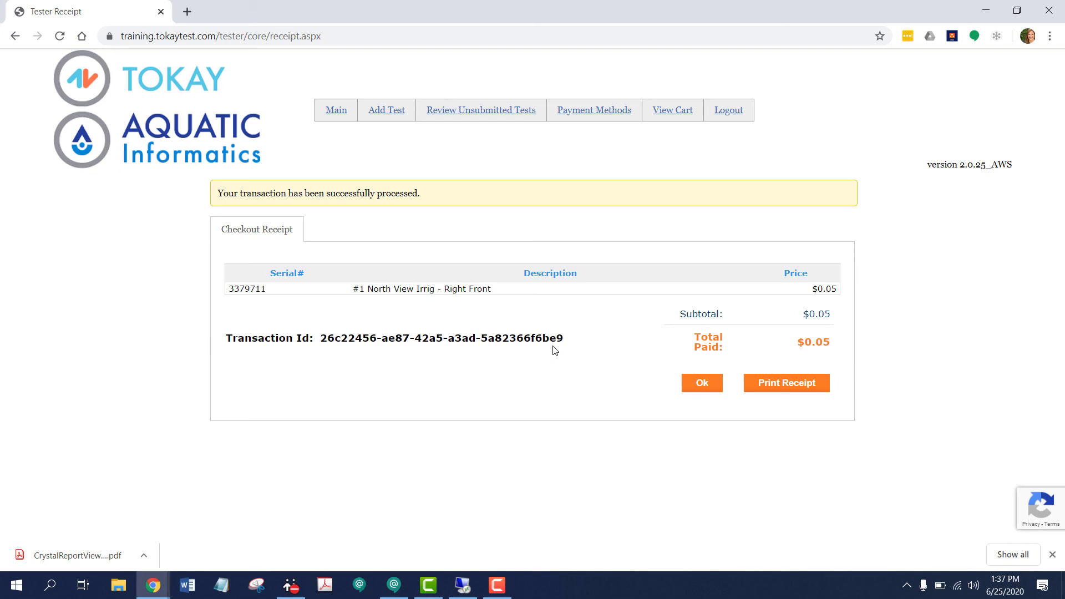
Go back to the test review page and examine the submitted tests and their confirmation numbers
click(492, 110)
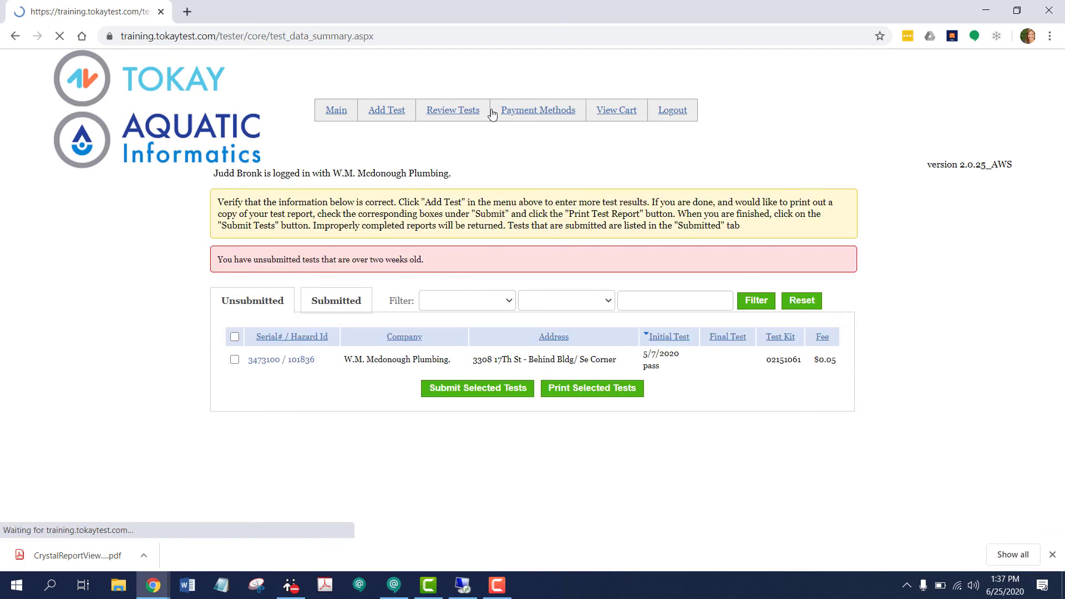
click(331, 307)
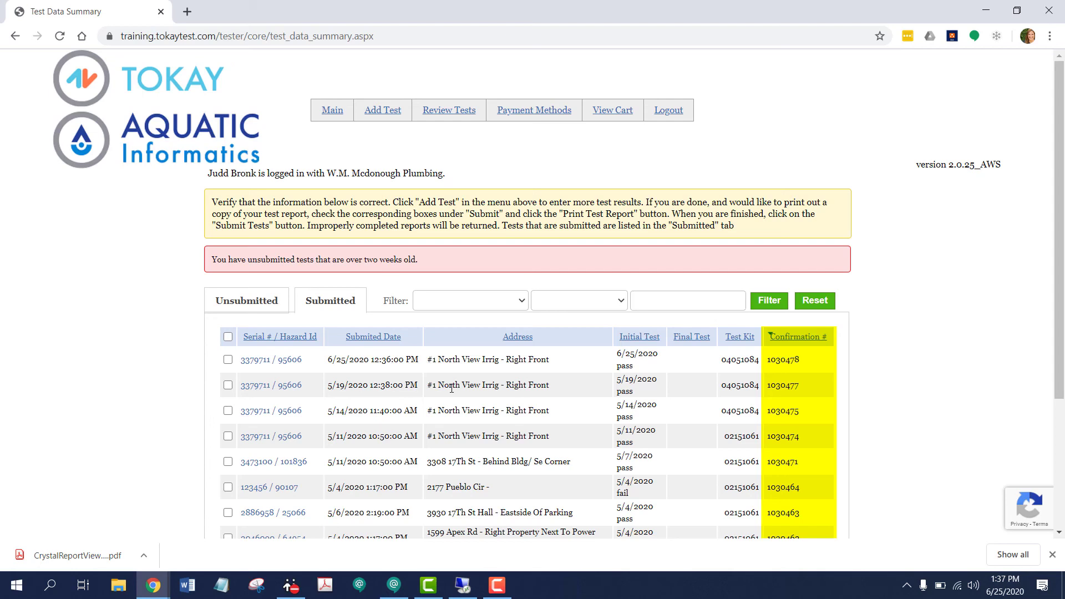
scroll(451, 388, down, 2)
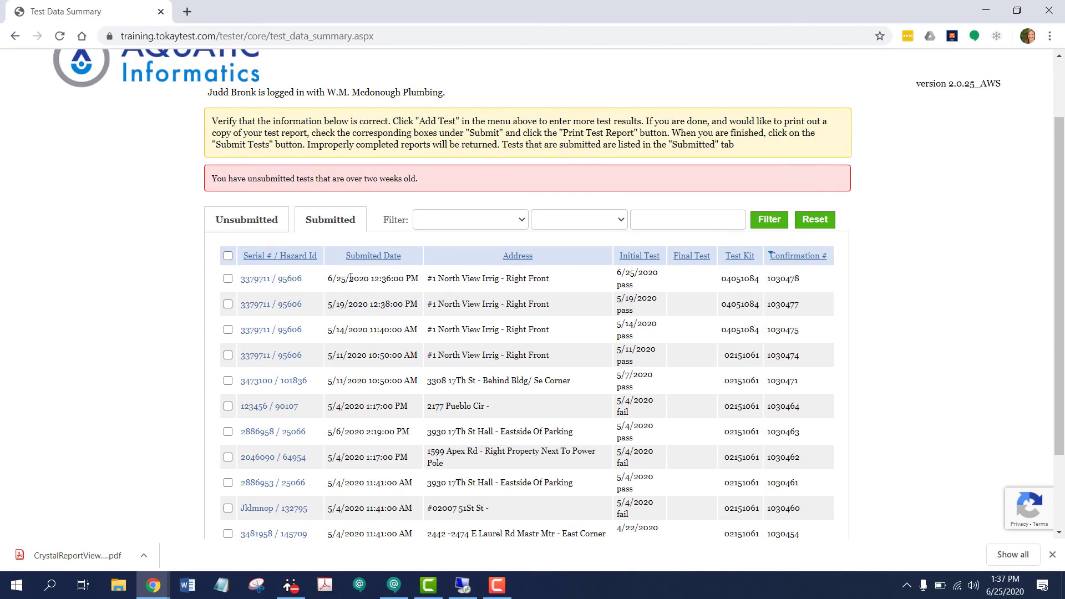